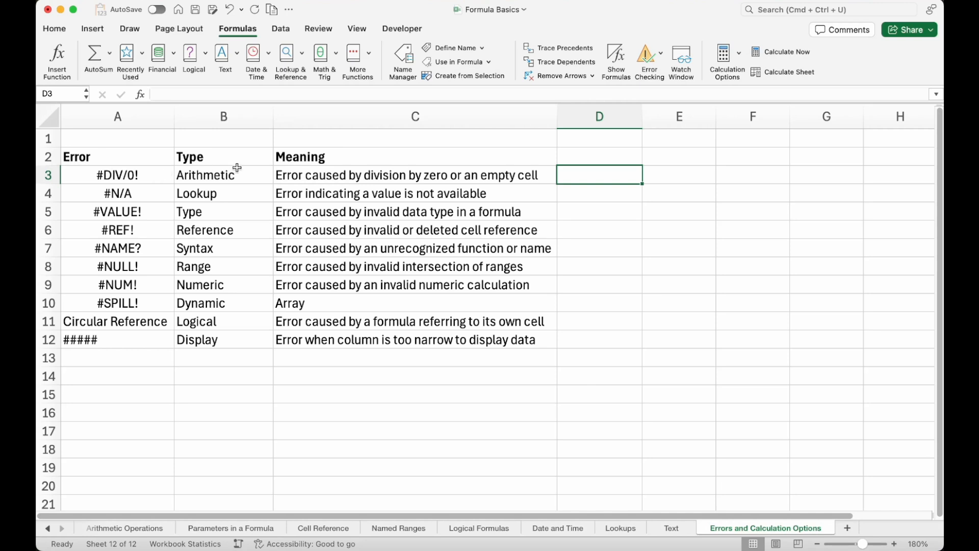
Enter the formula =12/0 in cell D3 to produce a division-by-zero error.
left_click(163, 169)
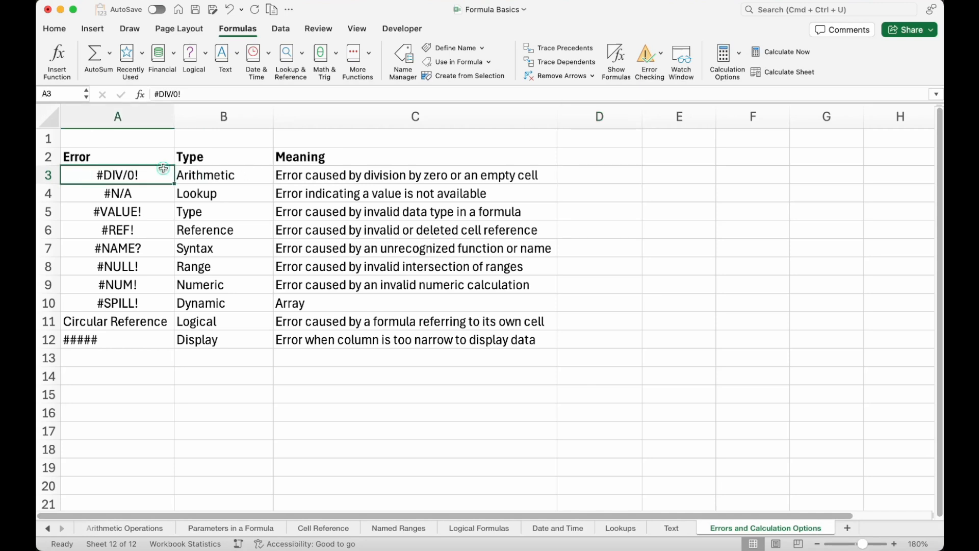
left_click(590, 177)
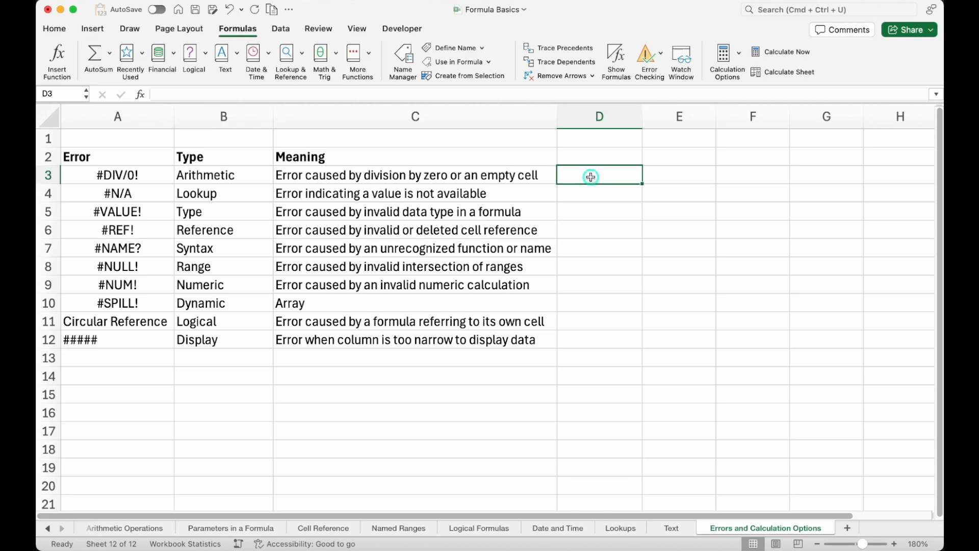
type("=")
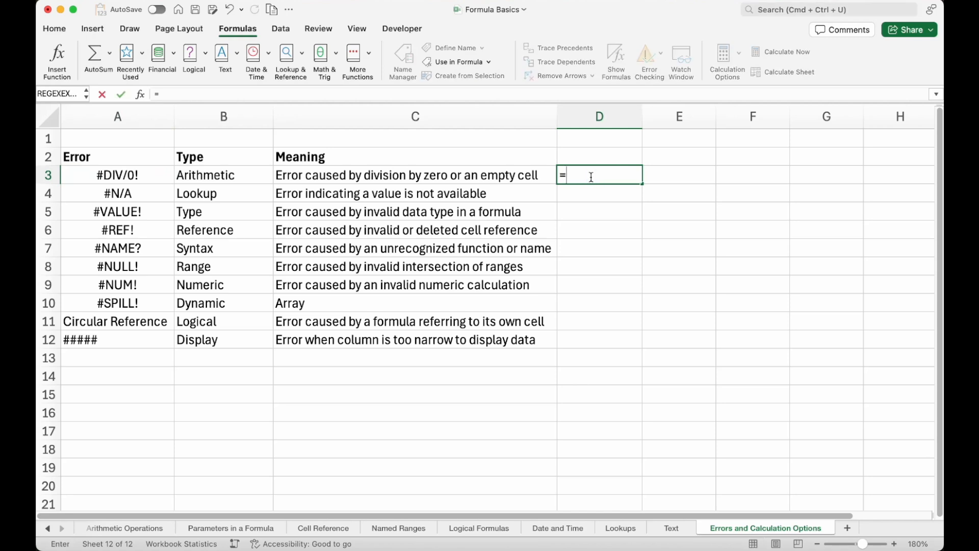
type("12/0")
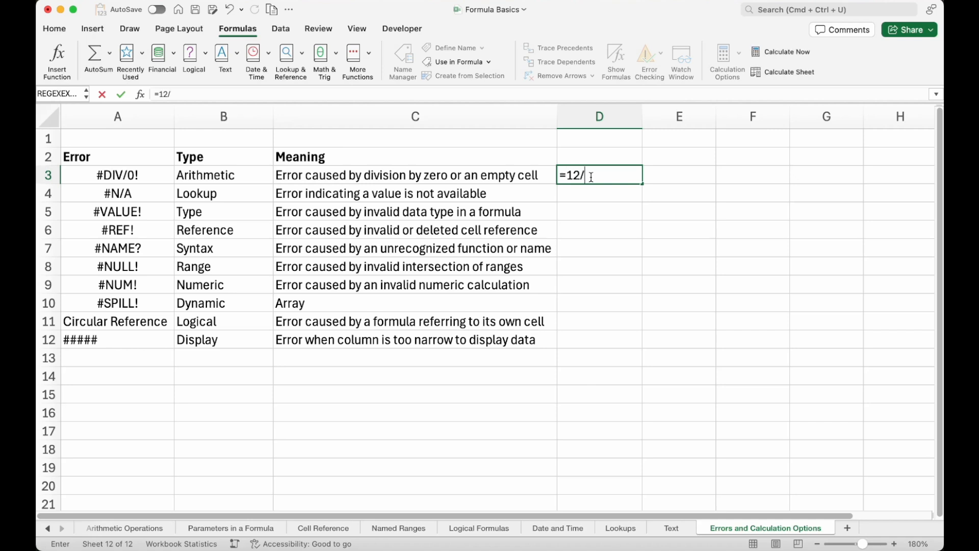
key("Return")
left_click(612, 175)
left_click(611, 174)
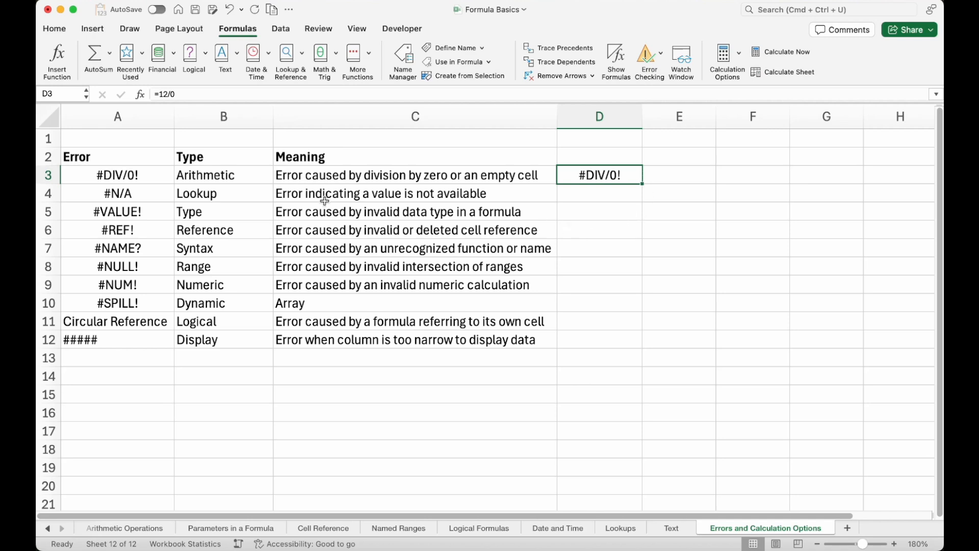
Enter the numbers 1, 2 and 3 in cells F6 through F8.
left_click(158, 193)
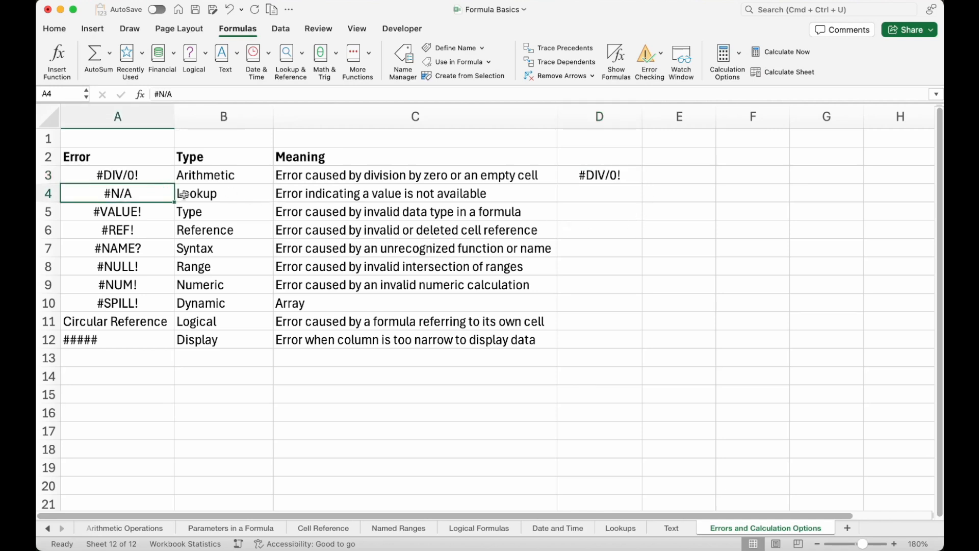
left_click(721, 228)
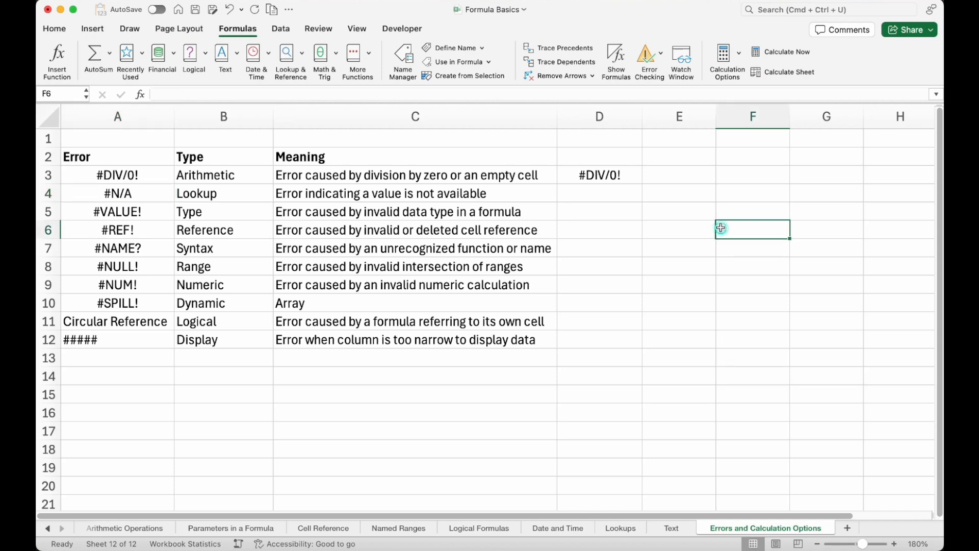
type("1")
key("Return")
type("2")
key("Return")
type("3")
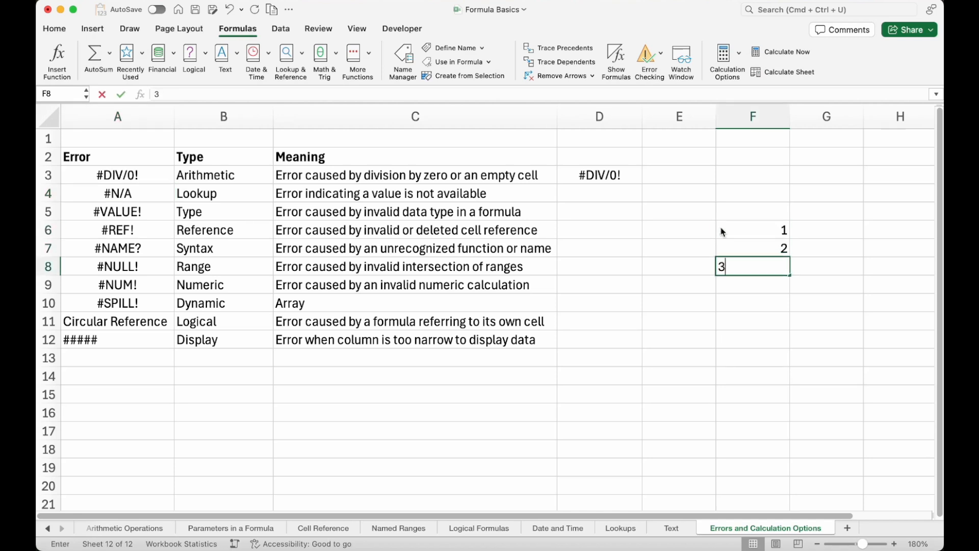
key("Return")
Enter the letters a, b and c in cells G6 through G8 beside the numbers.
key("Up")
key("Up")
key("Up")
key("Right")
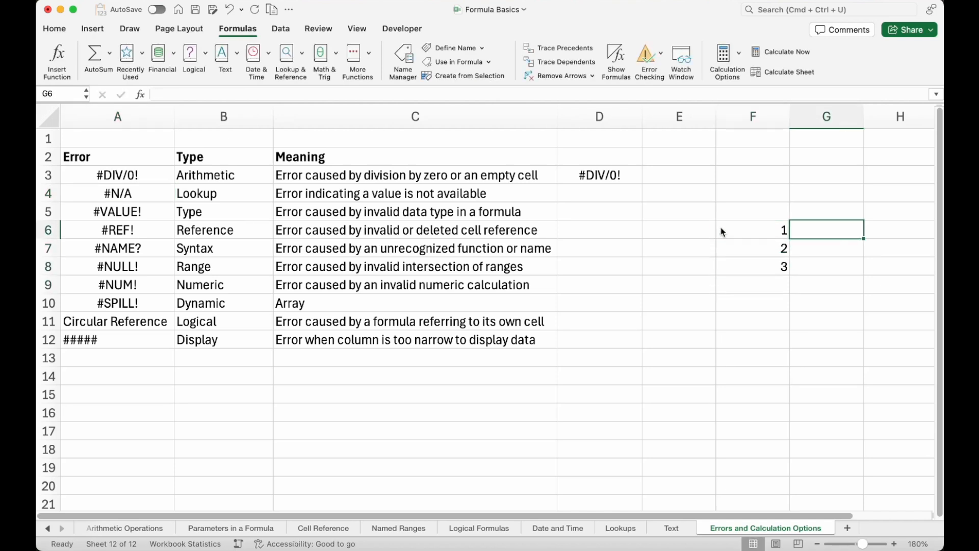
type("a")
key("Return")
type("b")
key("Return")
type("c")
key("Return")
Enter 2 in cell F10 as a lookup value.
key("Left")
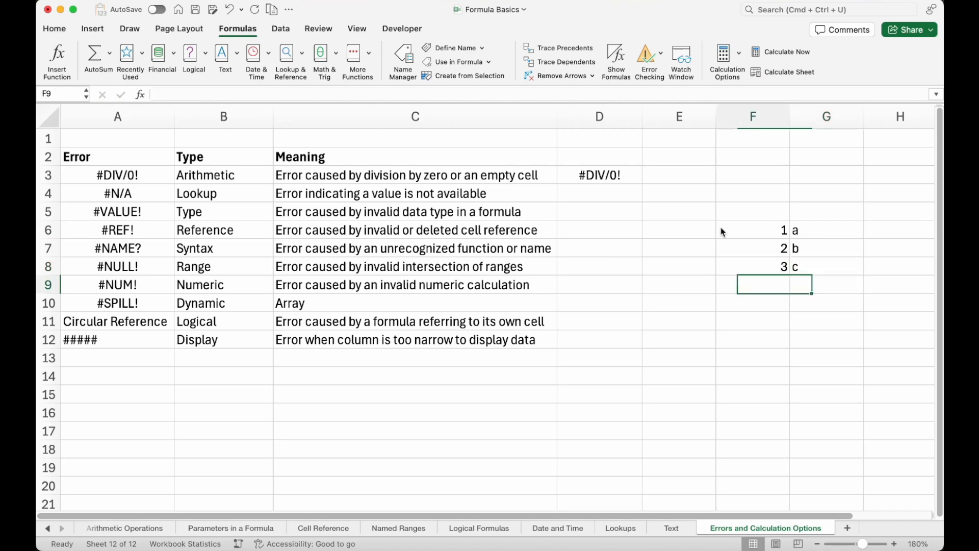
key("Down")
type("2")
key("Return")
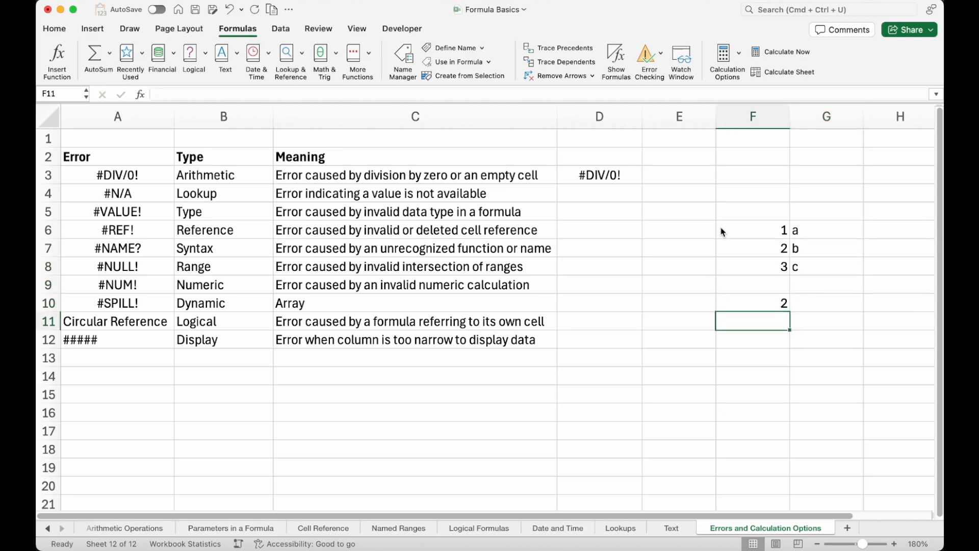
In cell G10, enter =VLOOKUP(F10,F6:G8,2,) to look up F10 in the F6:G8 table.
key("Right")
key("Up")
type("=vl")
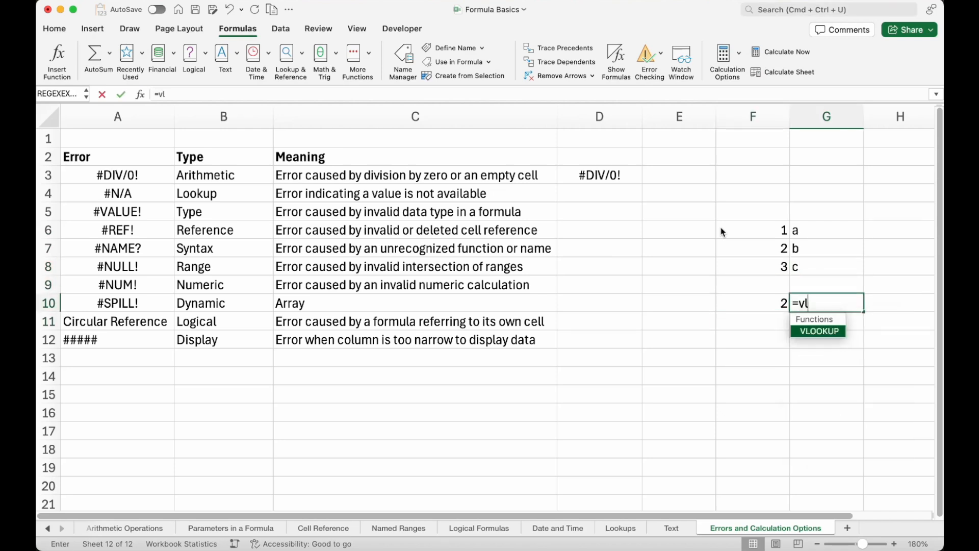
key("Tab")
key("Left")
type(",")
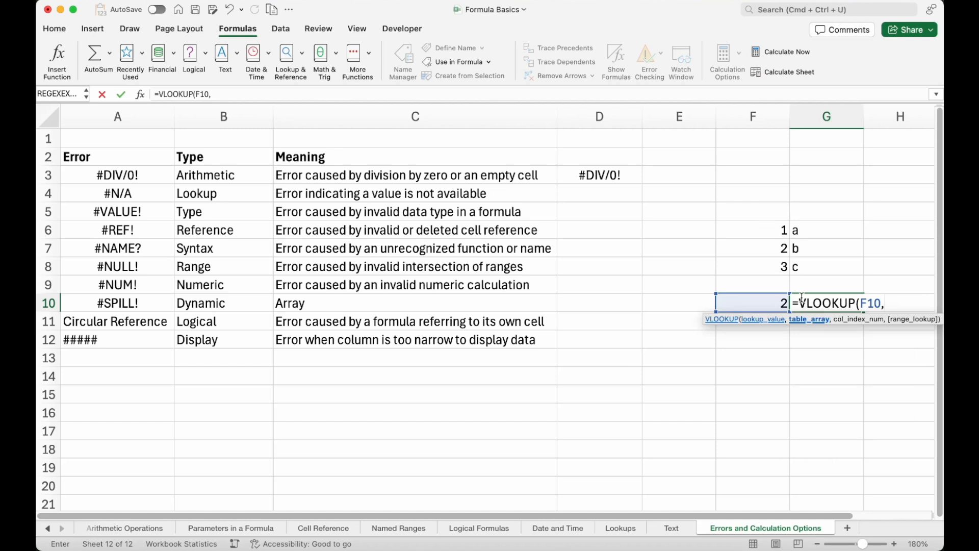
left_click_drag(766, 230, 797, 263)
type(",")
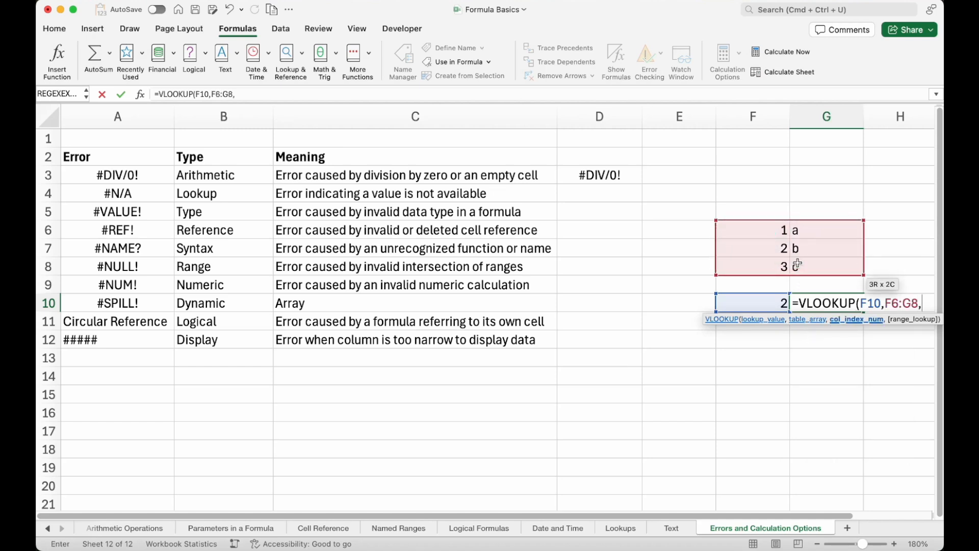
type("2,)")
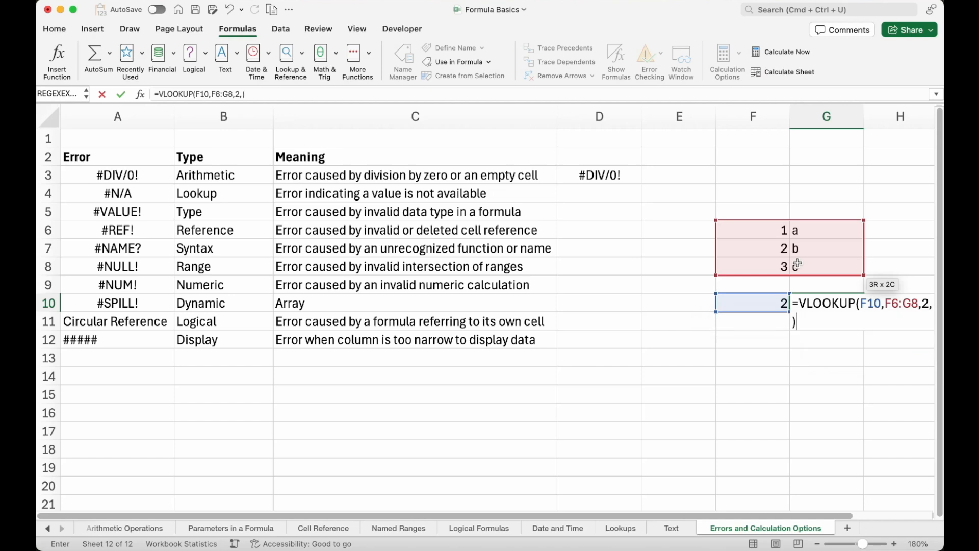
key("Return")
Change the lookup value in cell F10 to 4, which is missing from the table.
scroll(825, 316, "right", 3)
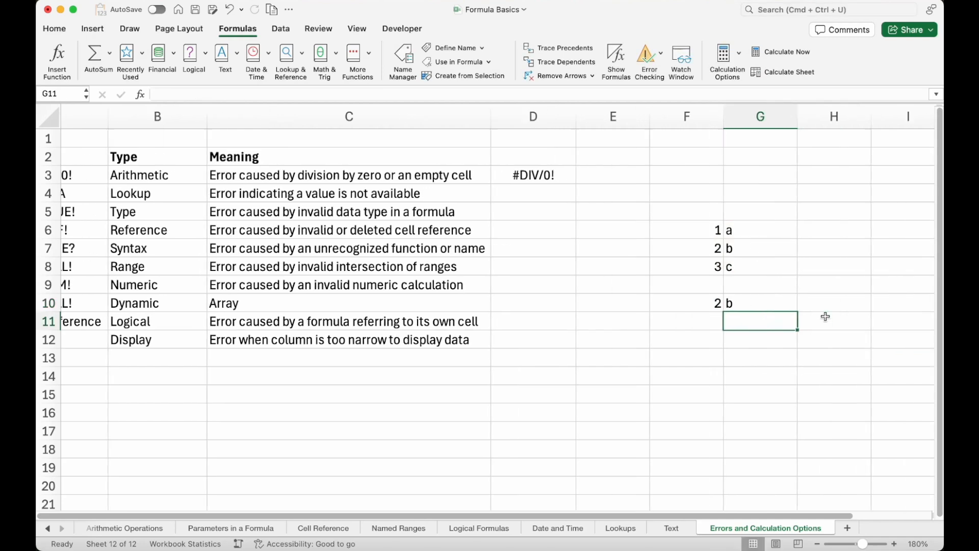
left_click(692, 303)
left_click(646, 303)
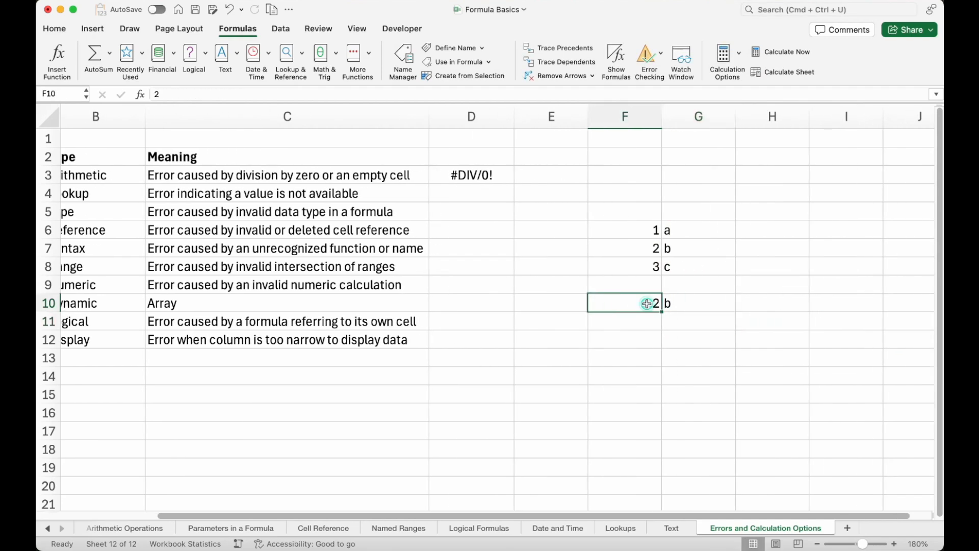
type("4")
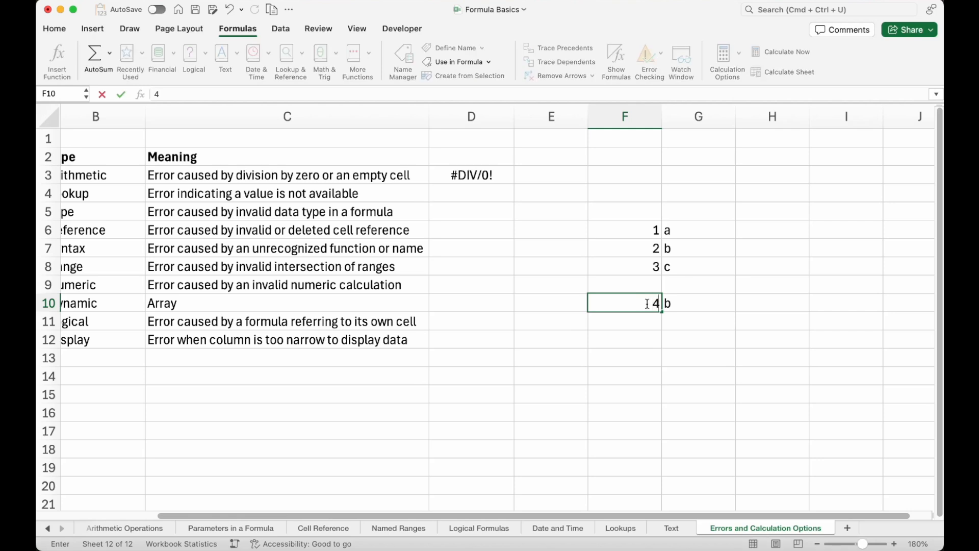
key("Return")
Clear the sample lookup table, lookup value and VLOOKUP formula from cells F4 through G11.
left_click(653, 299)
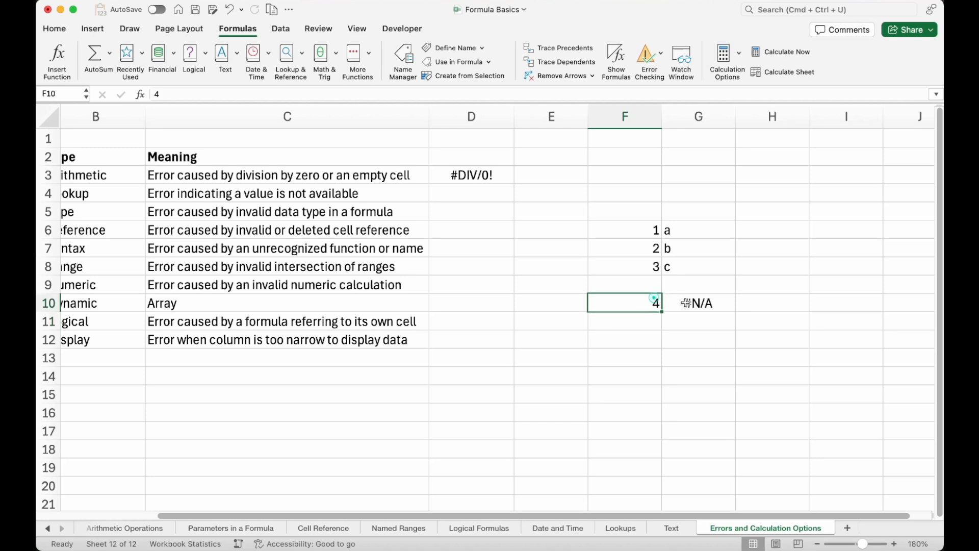
left_click(690, 305)
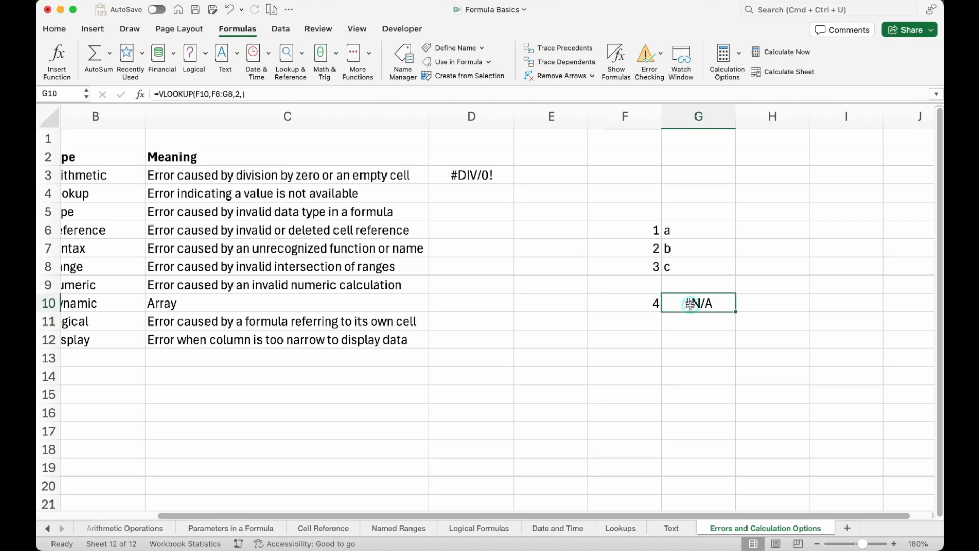
left_click(648, 299)
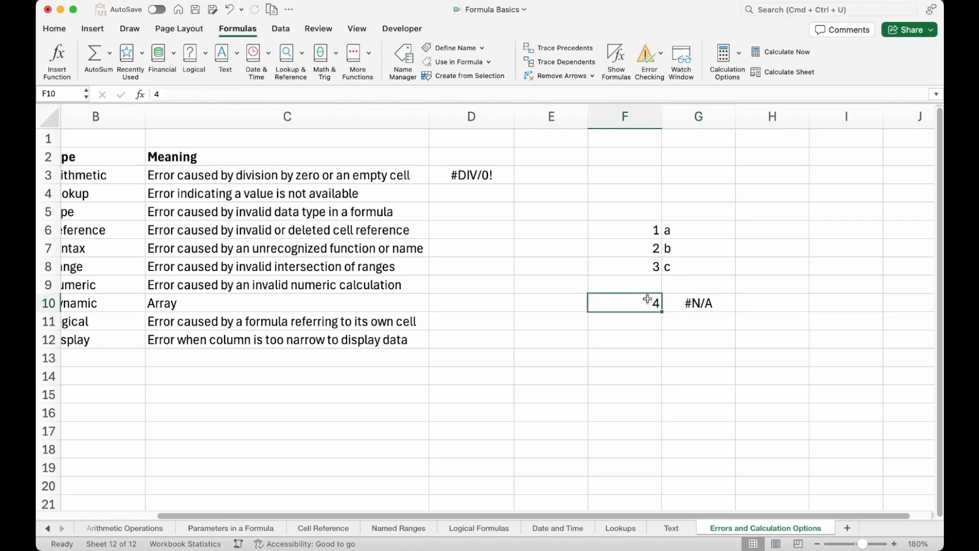
left_click(637, 229)
left_click_drag(637, 229, 678, 266)
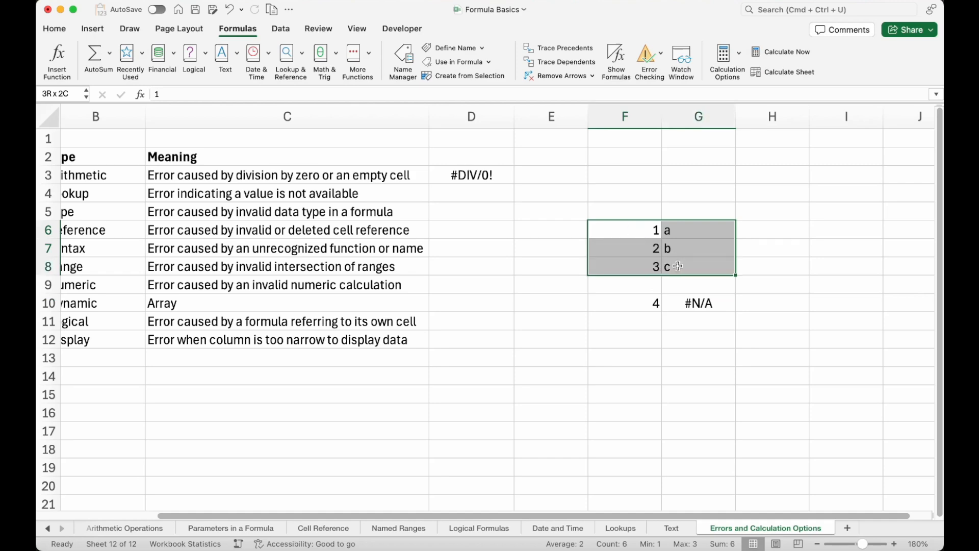
scroll(677, 266, "left", 5)
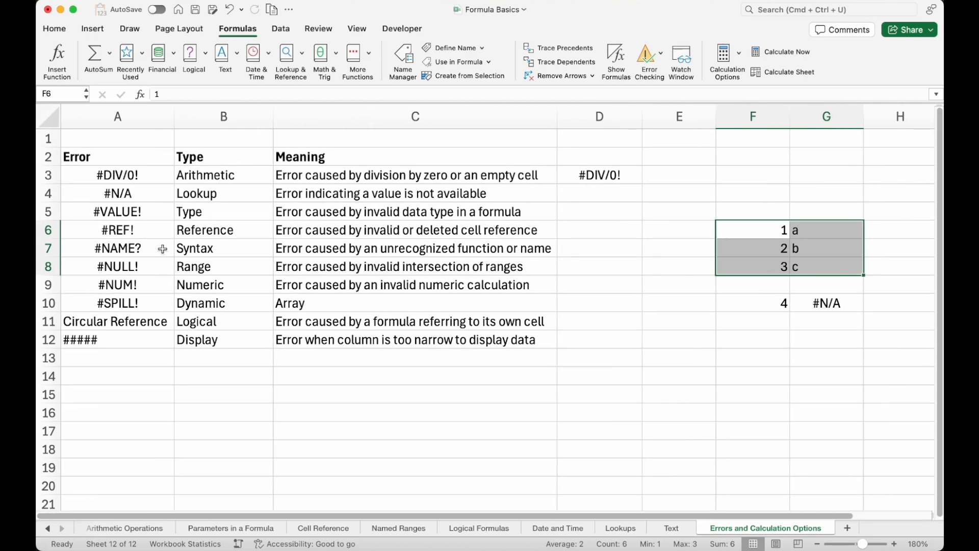
left_click_drag(784, 198, 825, 327)
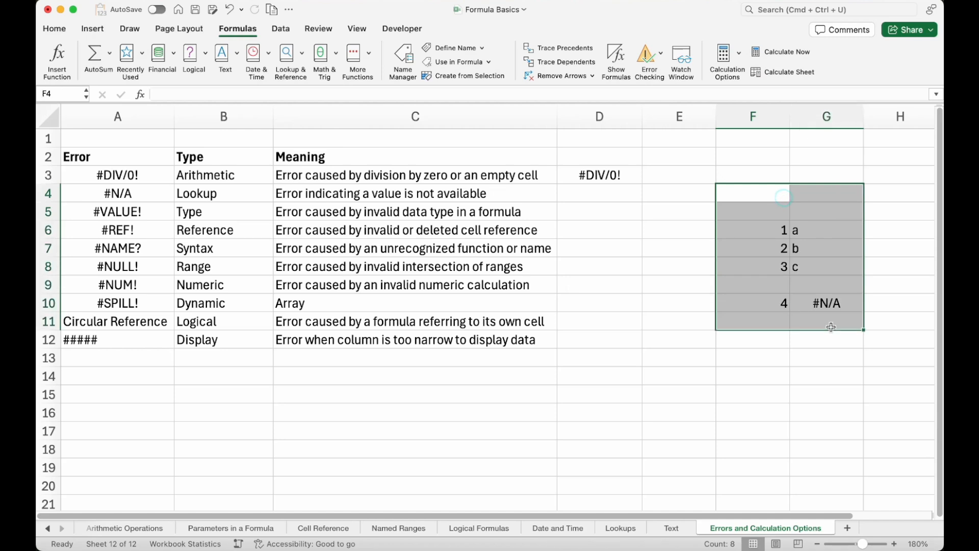
key("Delete")
Enter the formula =SUM("A","B") in cell D5 to produce an invalid data type error.
left_click(148, 212)
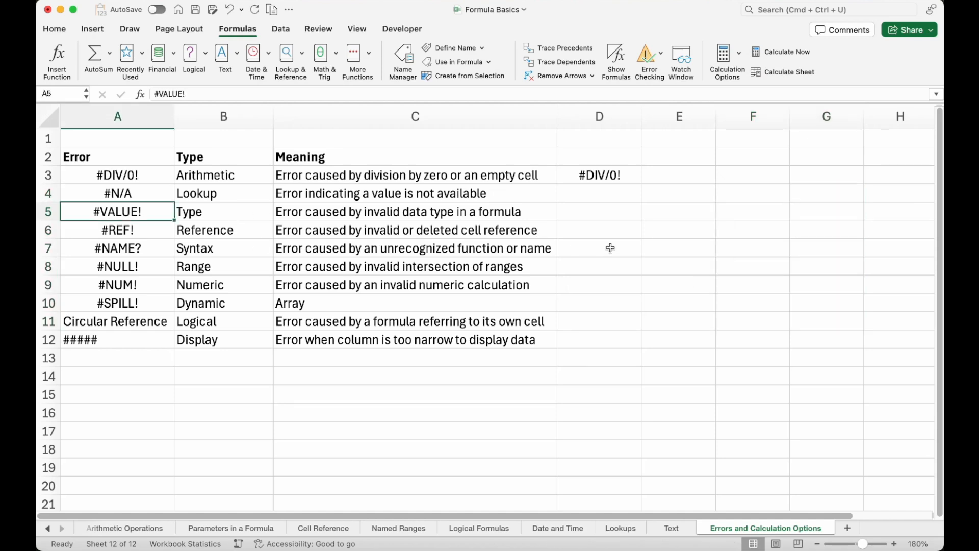
left_click(593, 210)
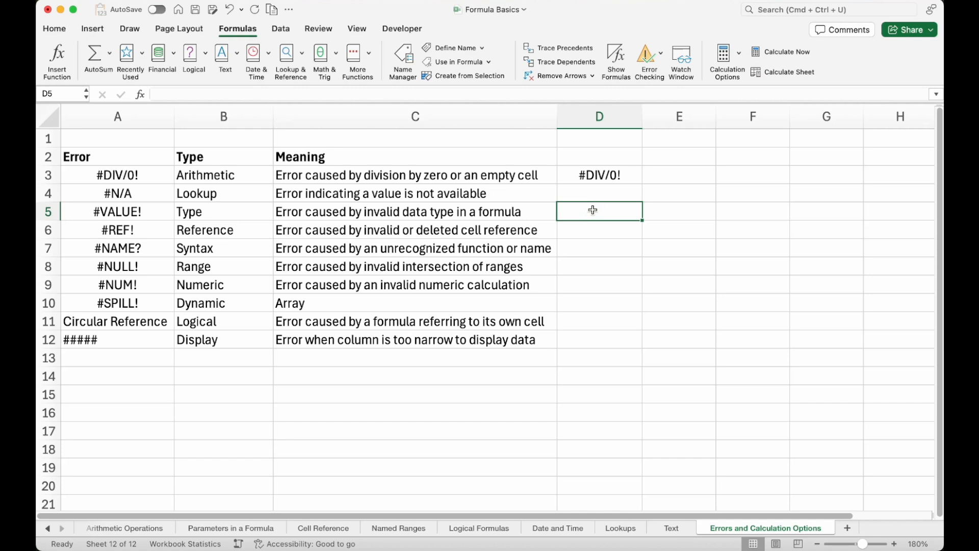
type("=")
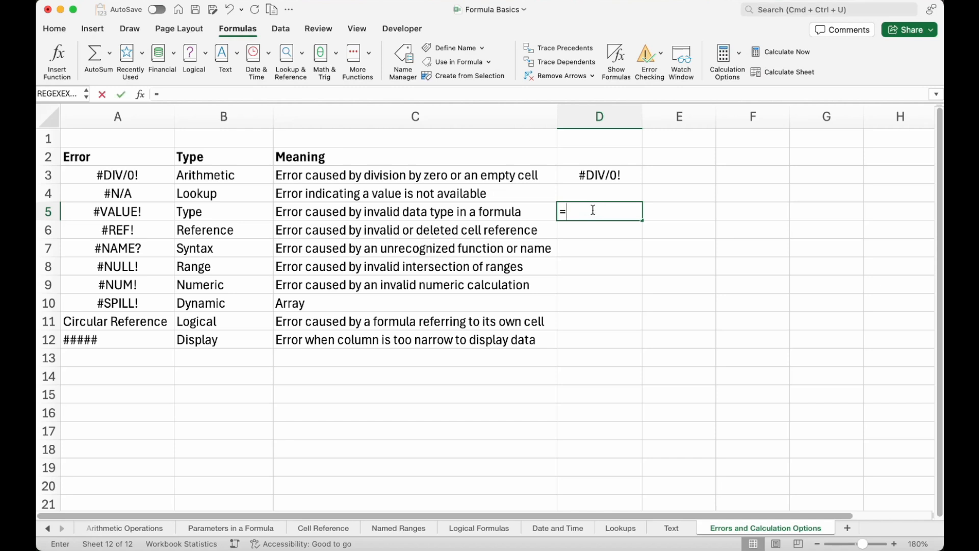
type("SUM(\"A\"")
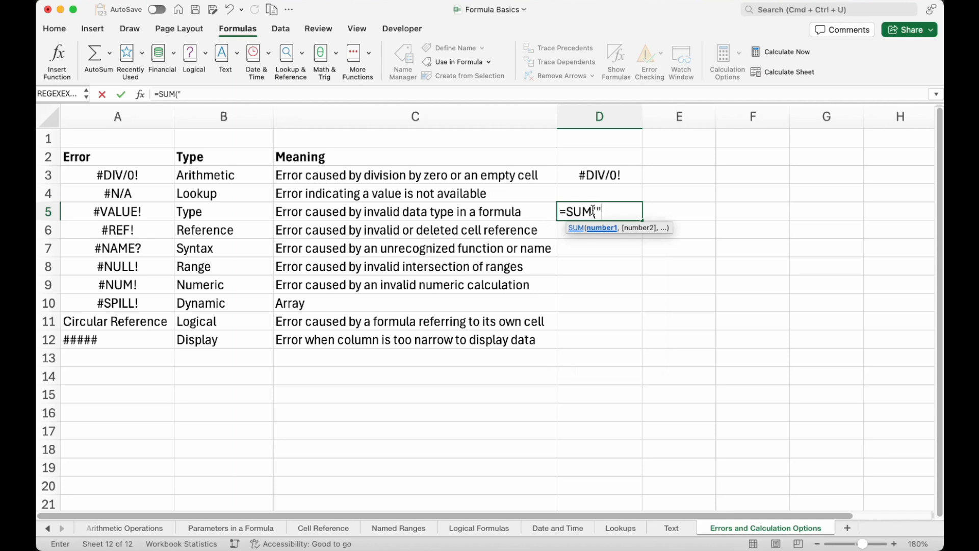
type(",")
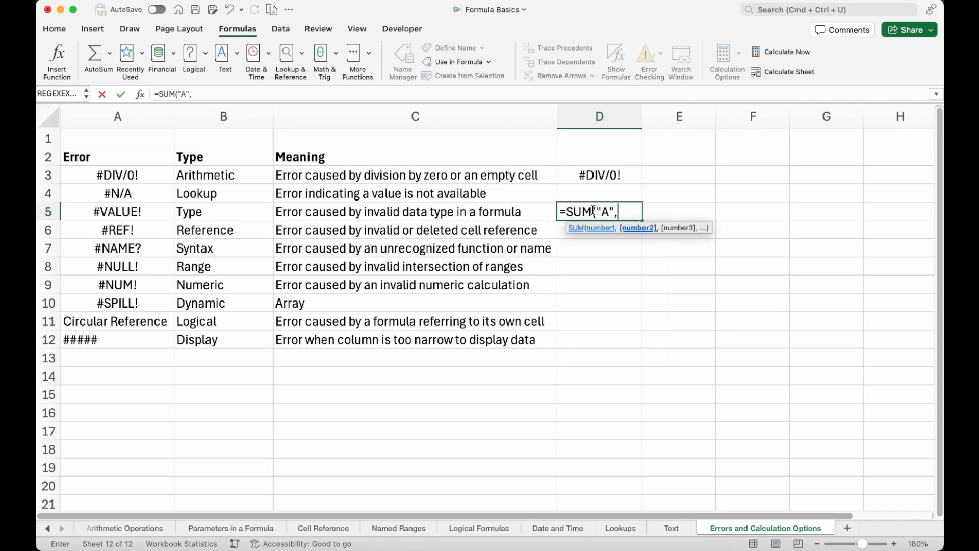
type("\"B\")")
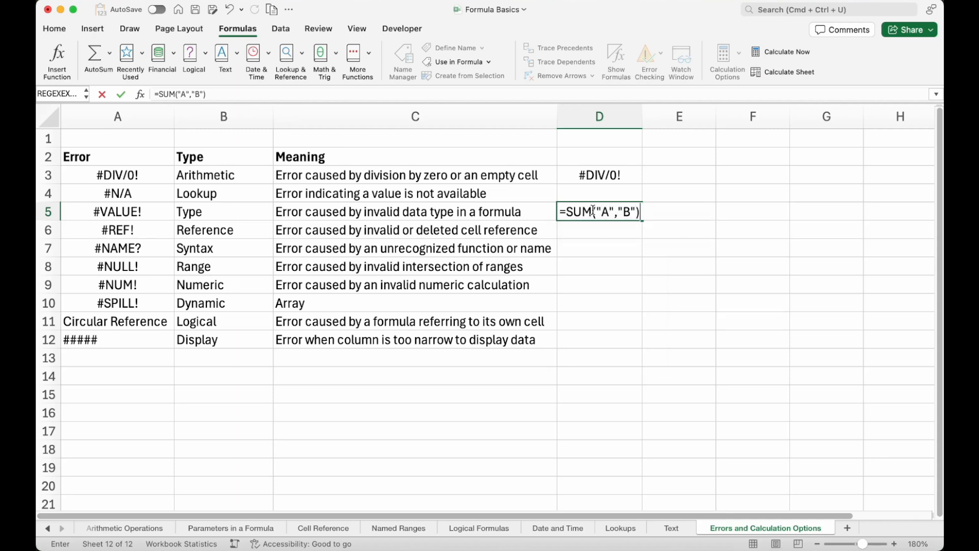
key("Return")
left_click(595, 213)
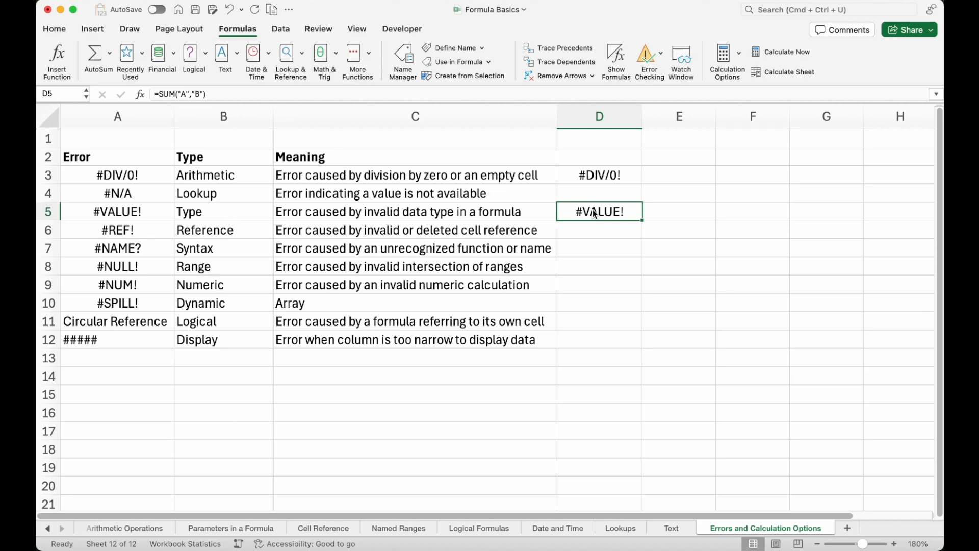
key("Return")
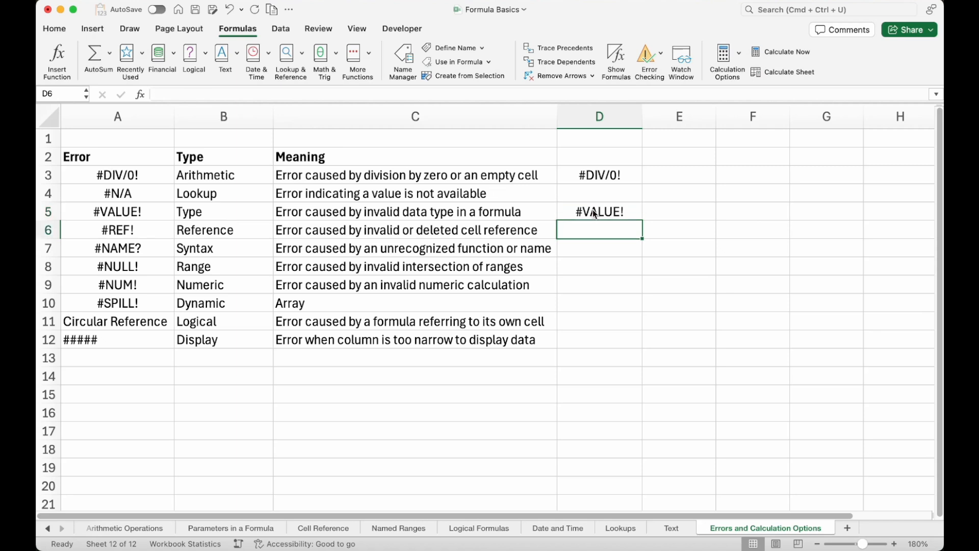
Add a new blank worksheet to the workbook.
left_click(338, 230)
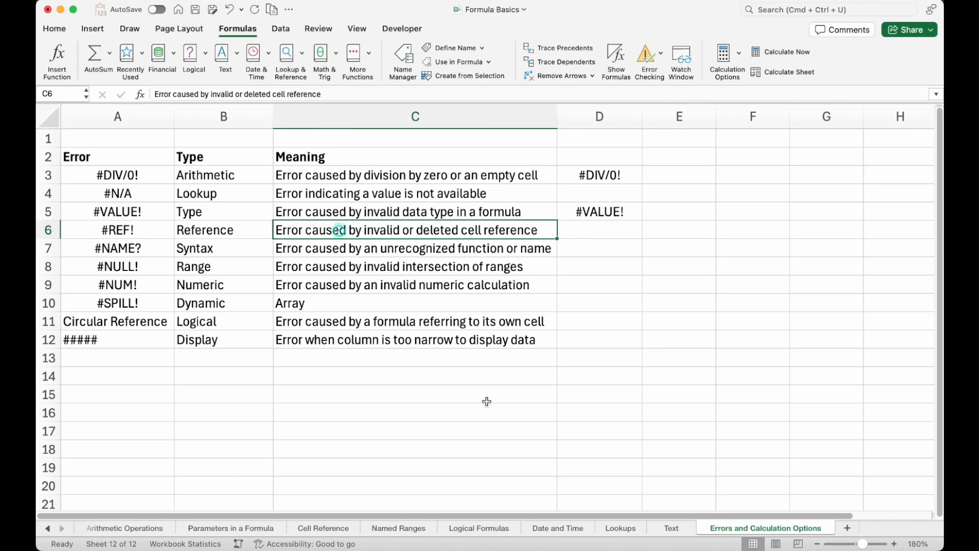
left_click(847, 528)
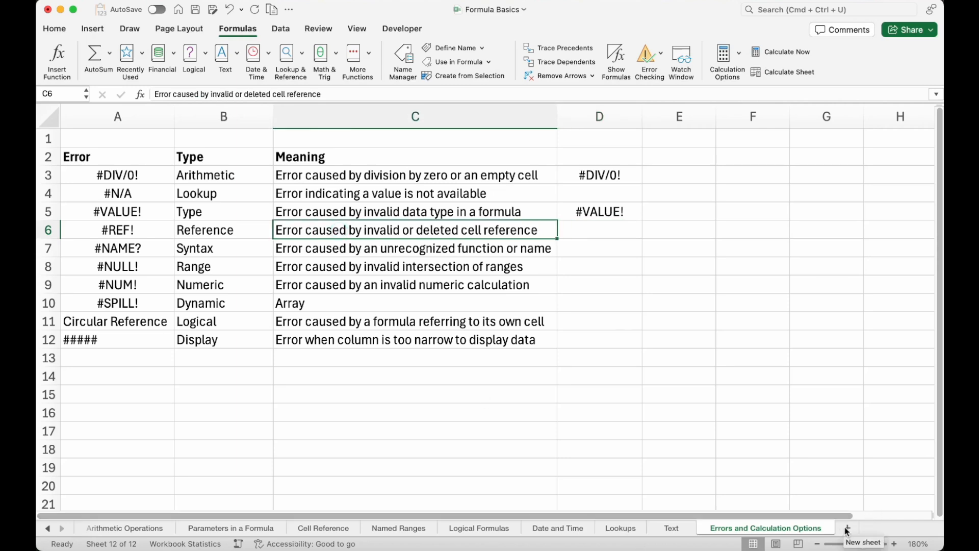
scroll(218, 211, "up", 5)
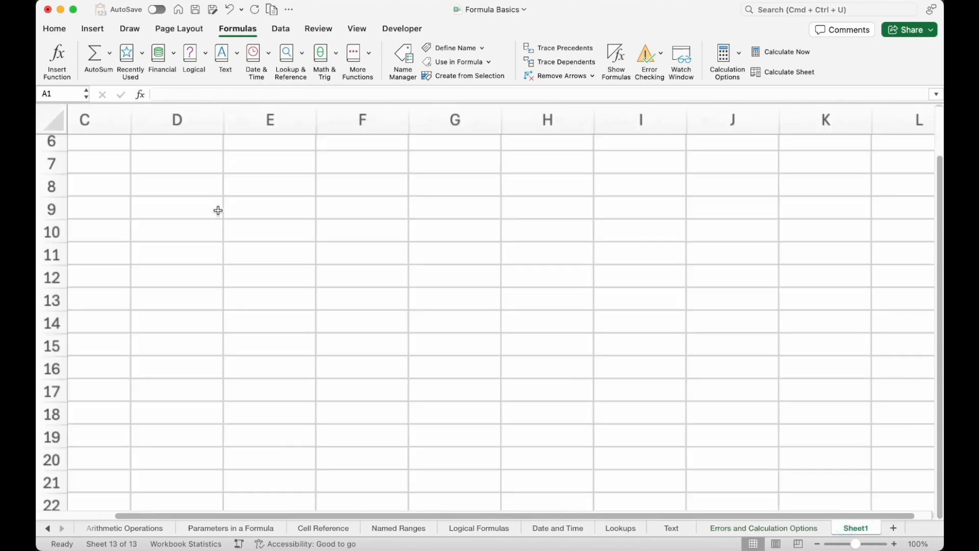
Enter the formula =A8 in cell B8, referencing the empty cell beside it.
left_click(169, 234)
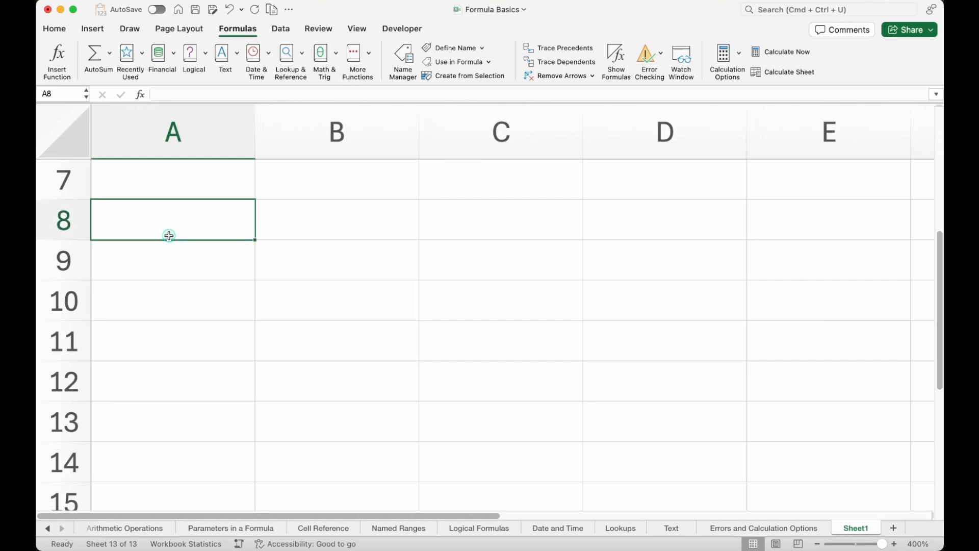
left_click(330, 228)
type("=")
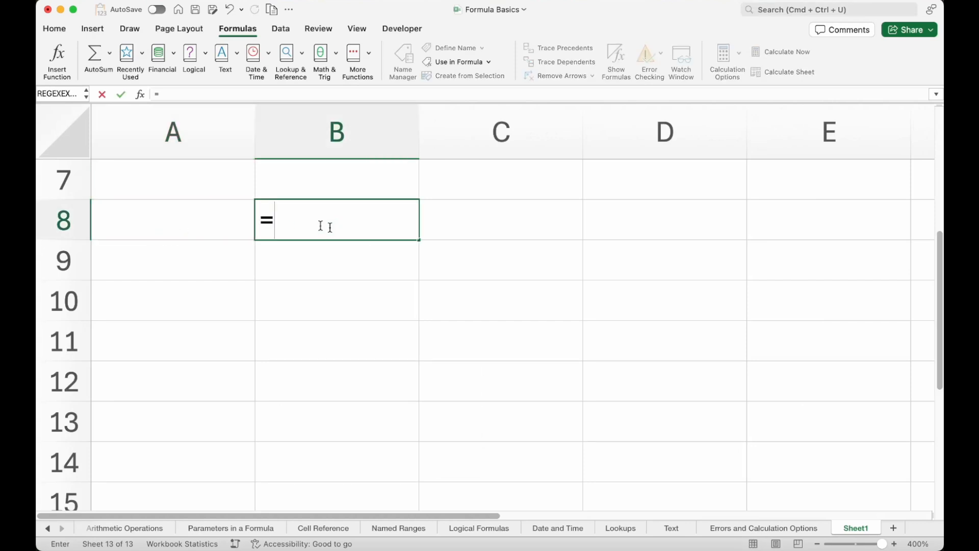
left_click(211, 219)
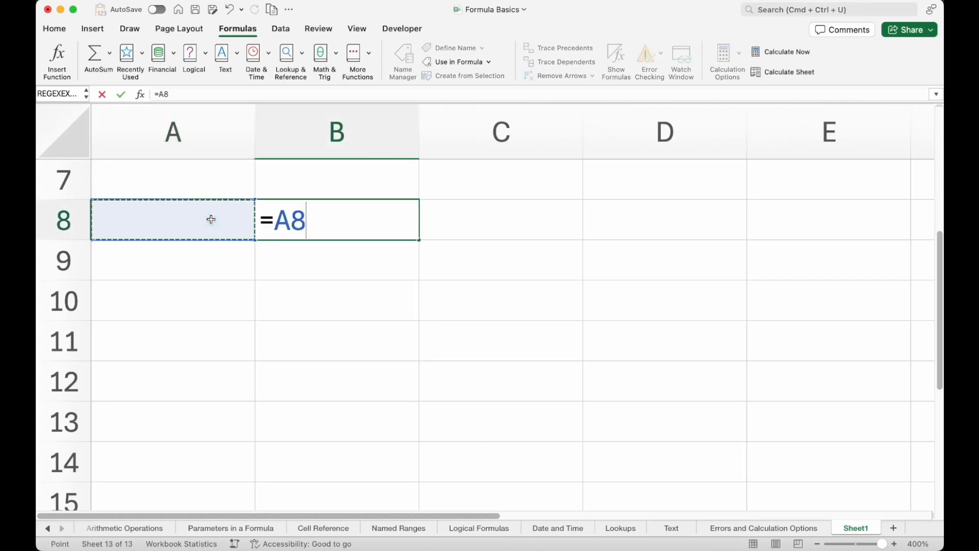
key("Return")
Enter the value 4 in cell A8.
left_click(213, 222)
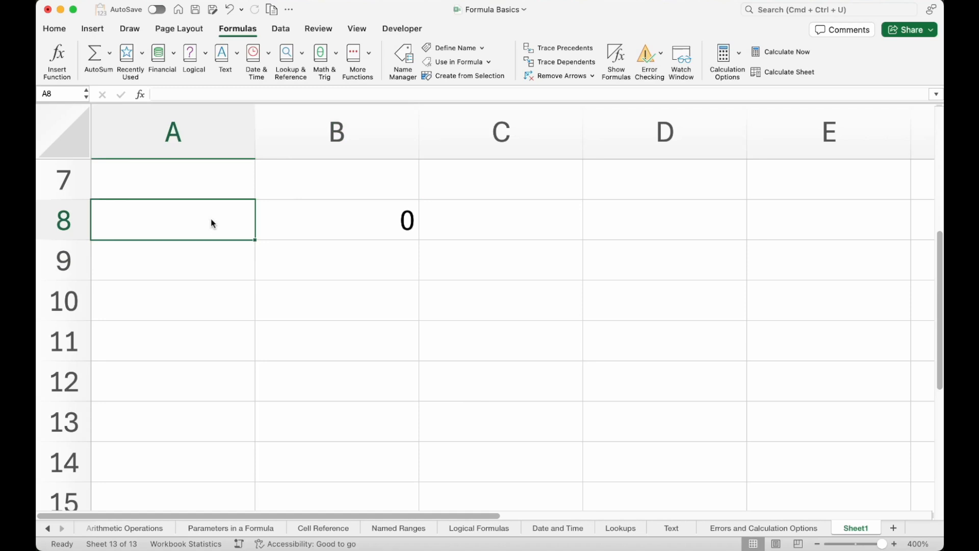
type("4")
key("Return")
left_click(212, 219)
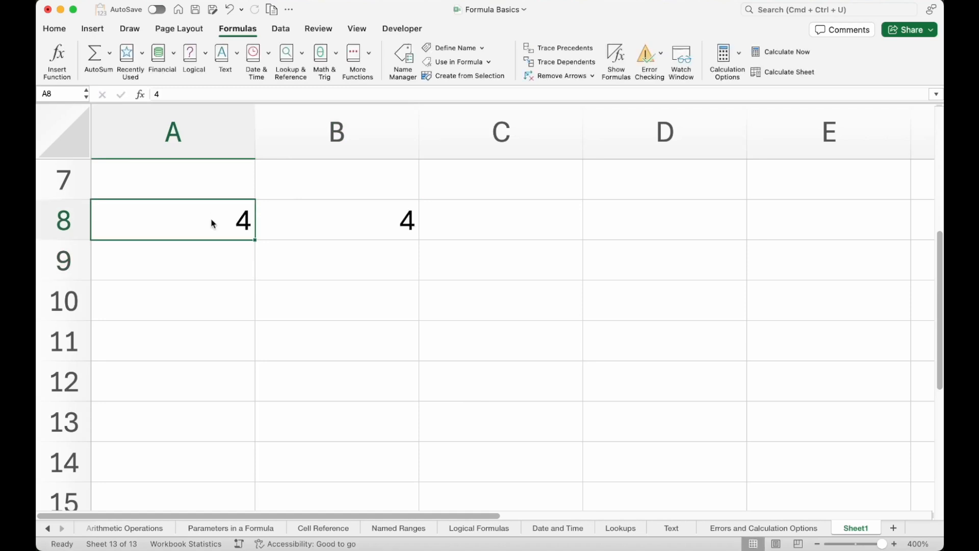
Delete column A, which the formula in B8 references, and select the formula's cell.
left_click(218, 151)
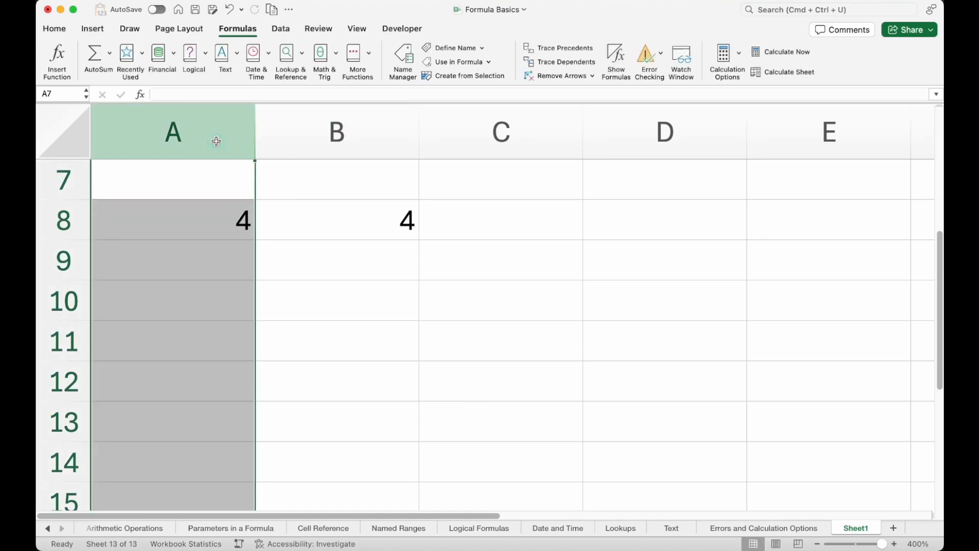
key("ctrl+minus")
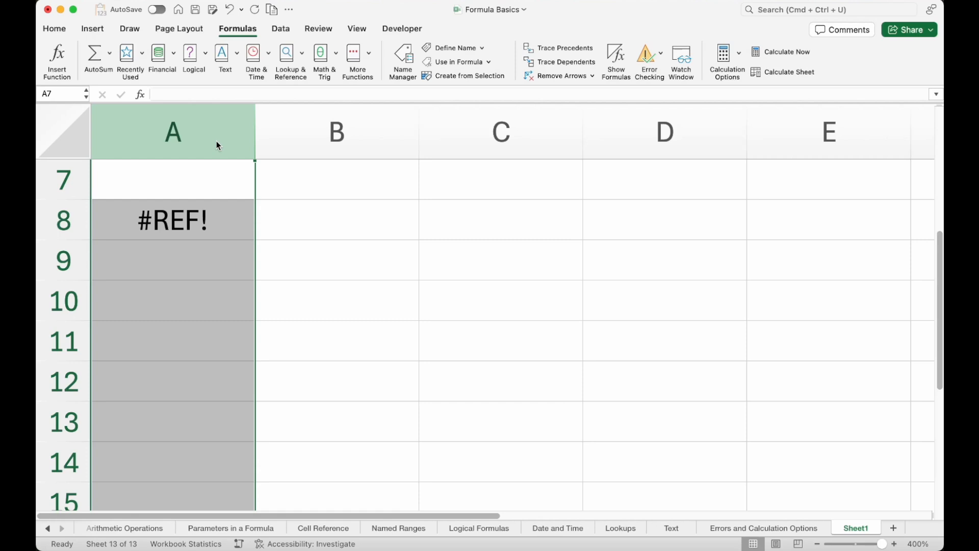
left_click(191, 210)
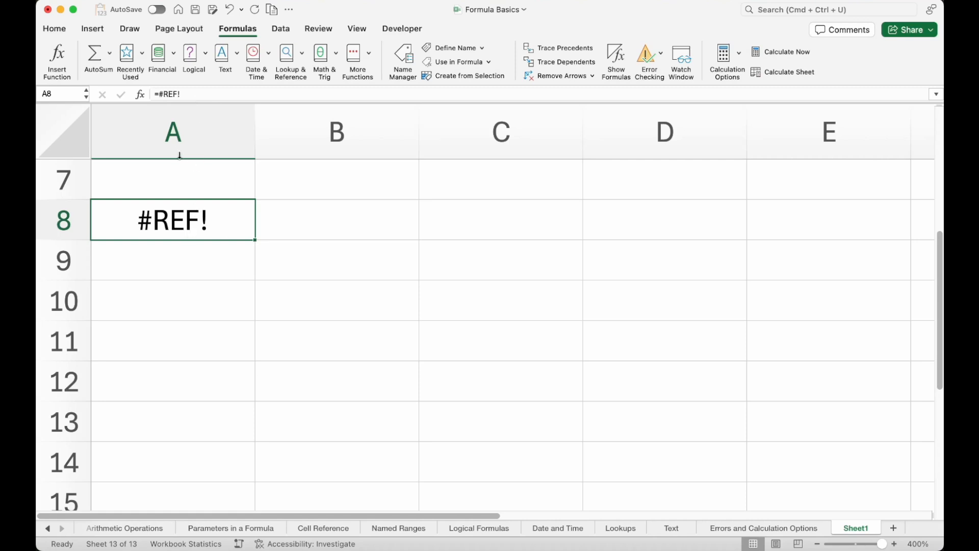
Reselect column A and undo the column deletion.
left_click(174, 139)
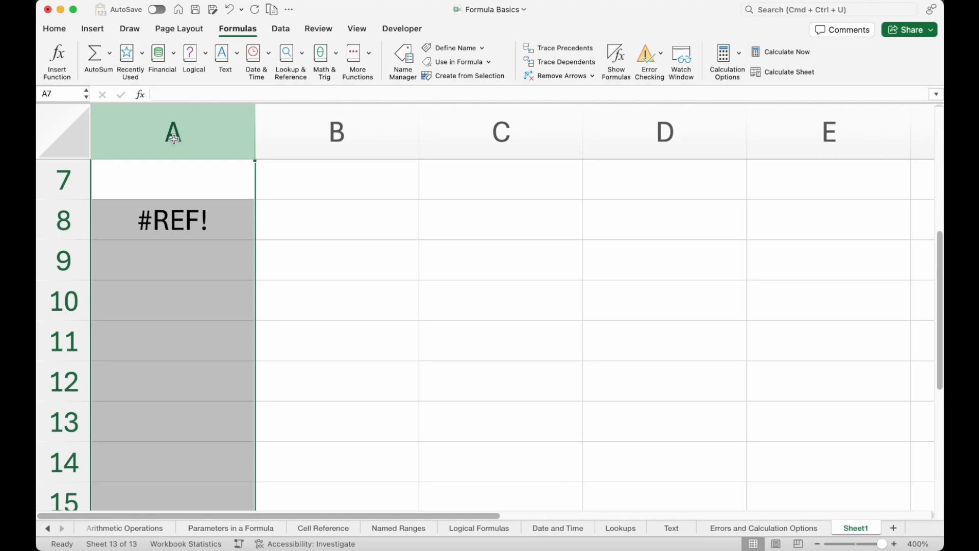
left_click(183, 227)
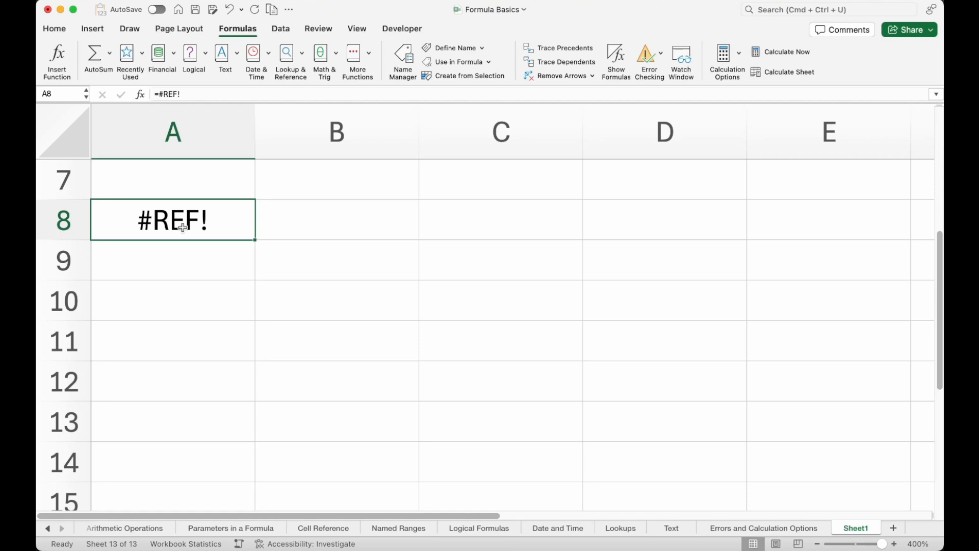
key("super+z")
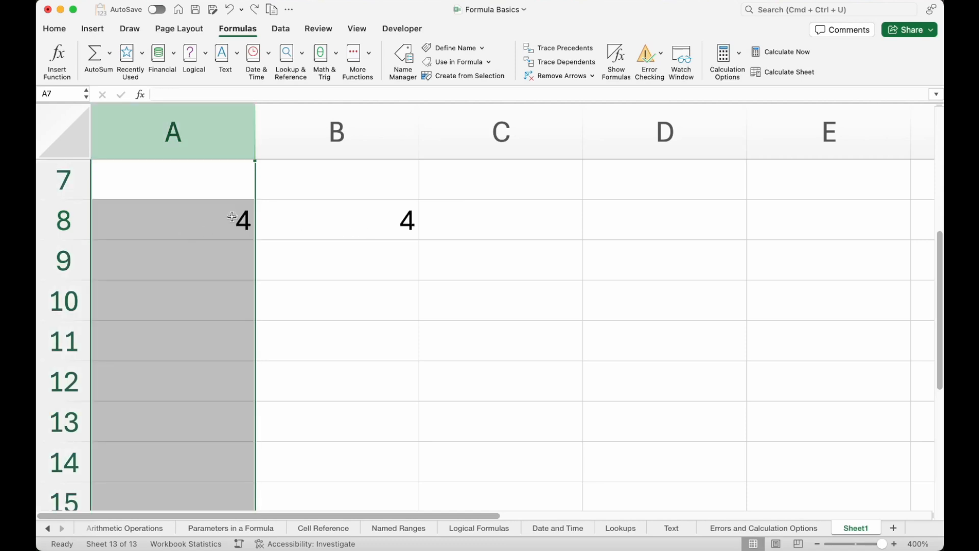
left_click(232, 216)
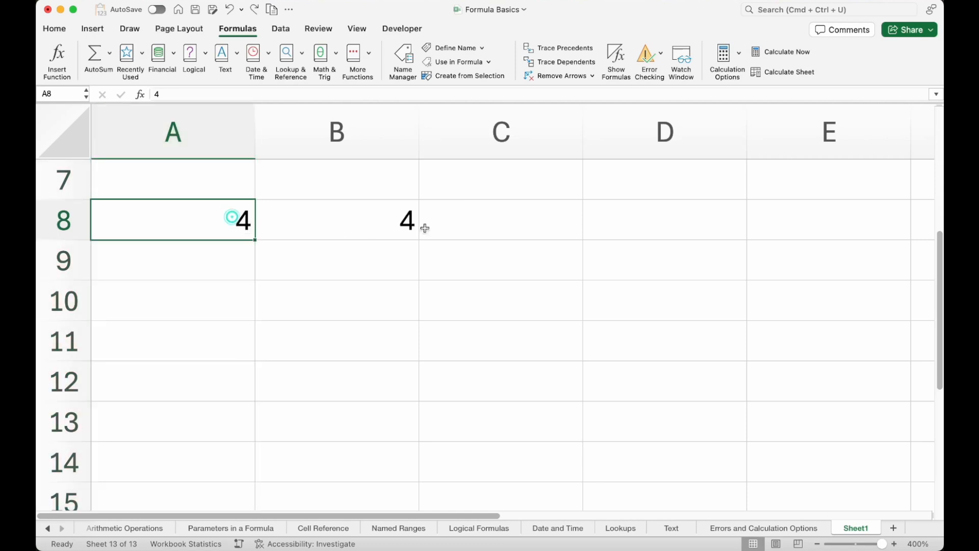
Clear the contents of cells A8 through B9.
left_click(374, 297)
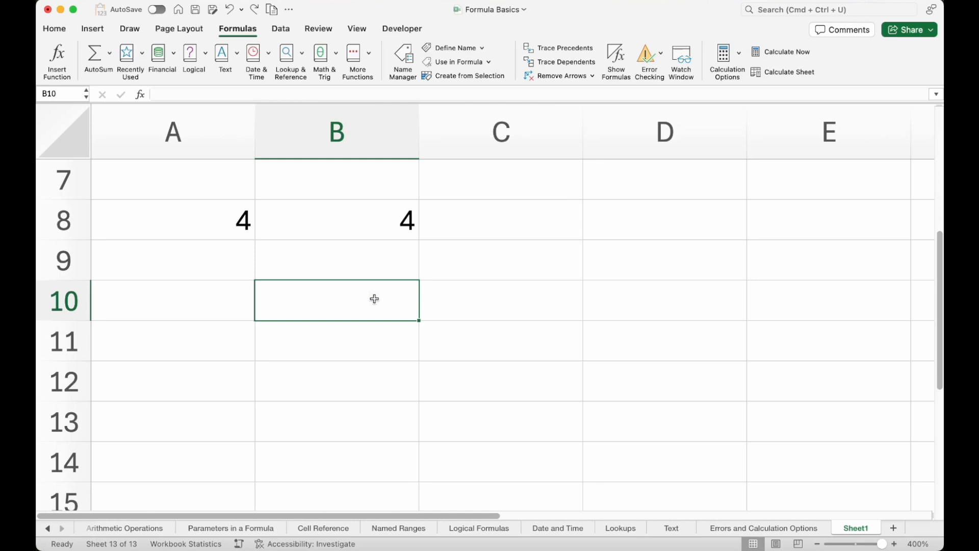
left_click(454, 300)
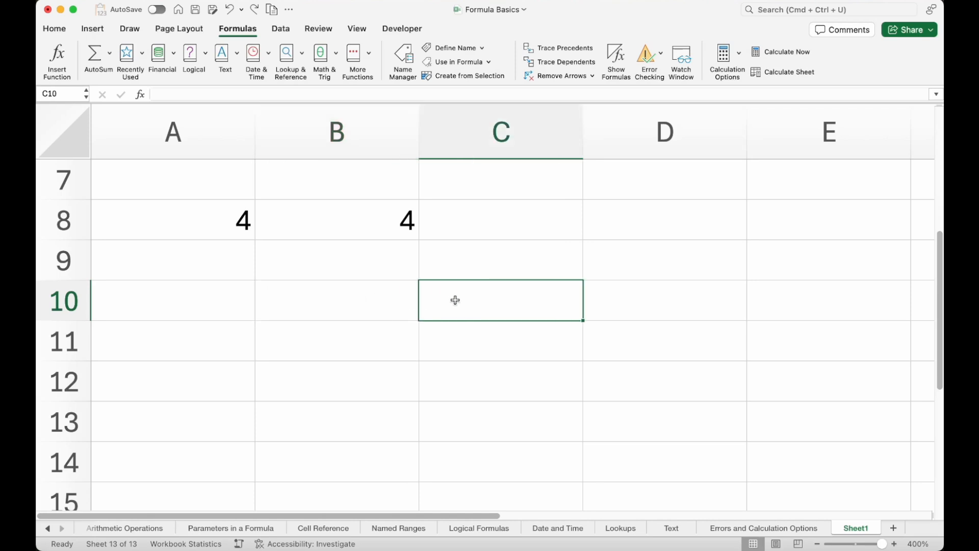
left_click(376, 295)
left_click_drag(218, 187, 363, 296)
left_click(282, 267)
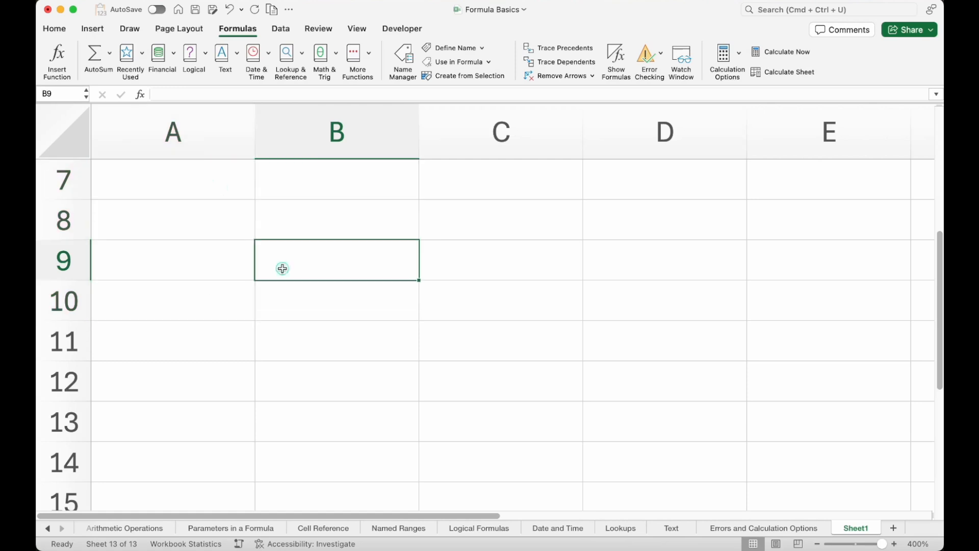
Enter the value 1 in cell A8 and the value 1 in cell B9.
left_click(229, 218)
type("1")
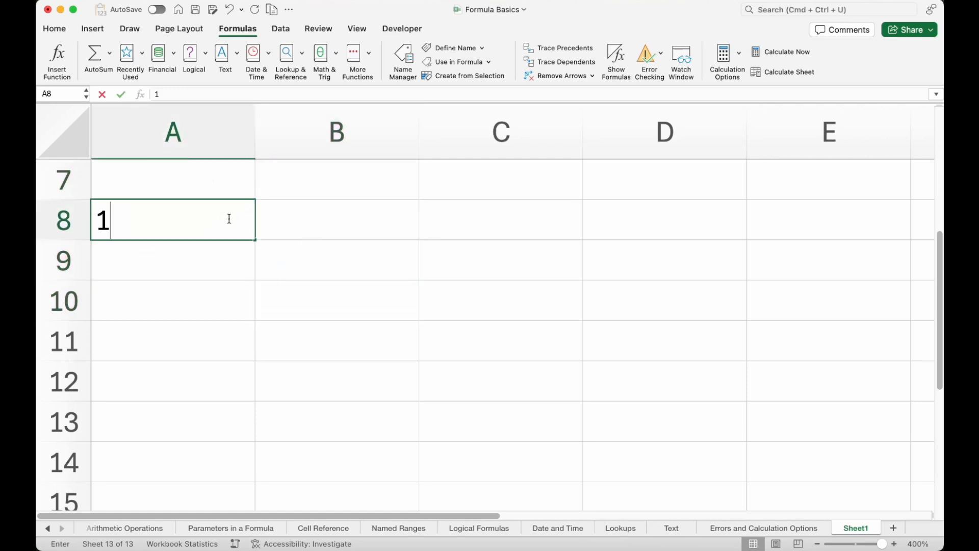
key("Return")
key("Right")
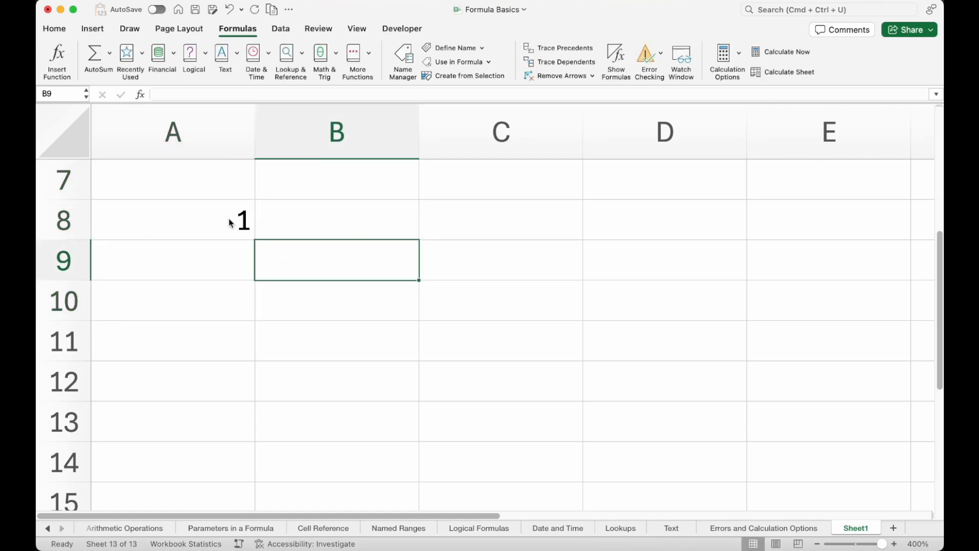
type("1")
key("Return")
Enter the formula =A8 in cell B8.
key("Up")
key("Up")
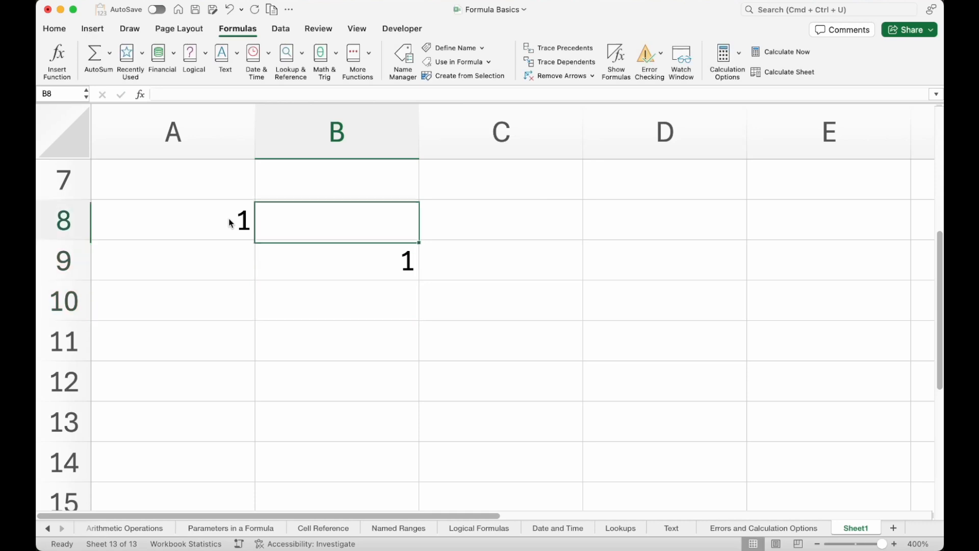
type("=")
left_click(212, 214)
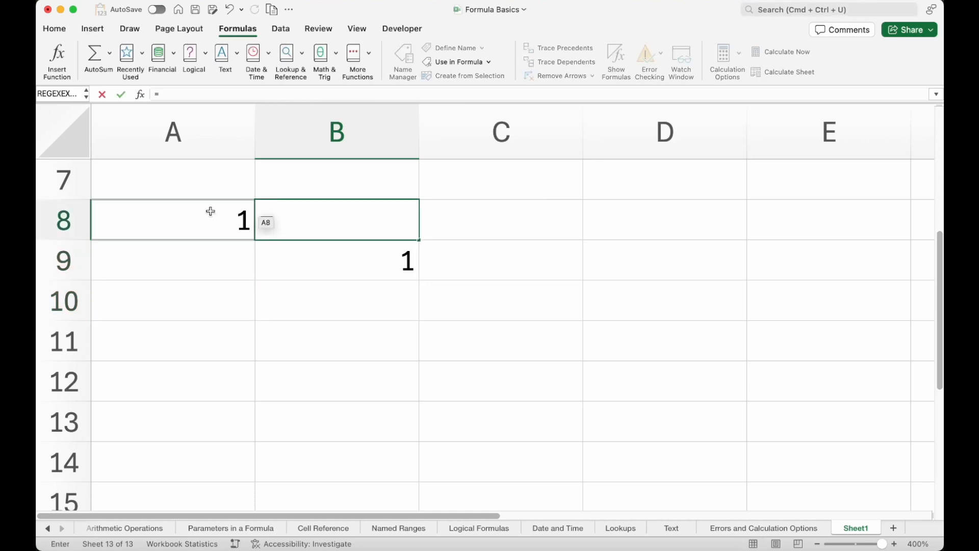
key("Return")
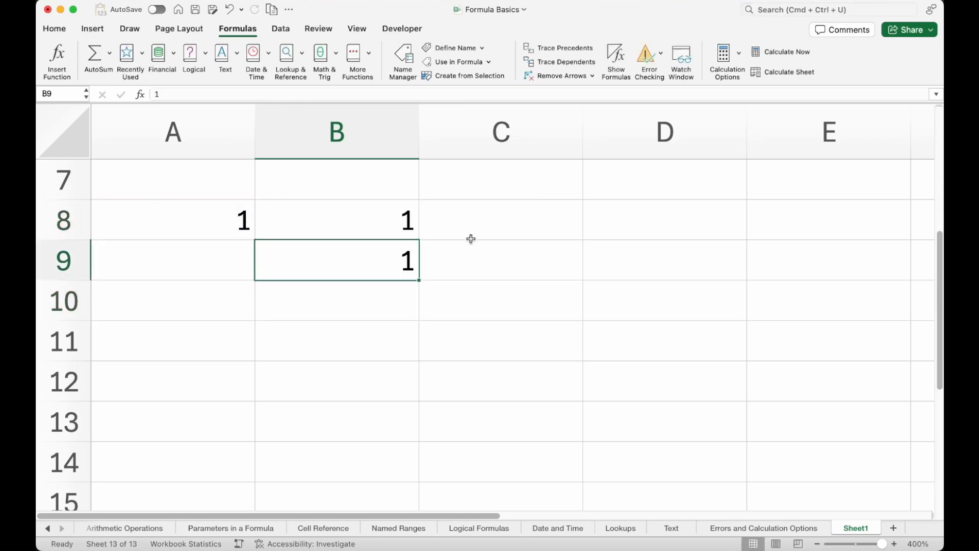
Enter the formula =B9 in cell C9.
left_click(472, 255)
type("=")
left_click(397, 256)
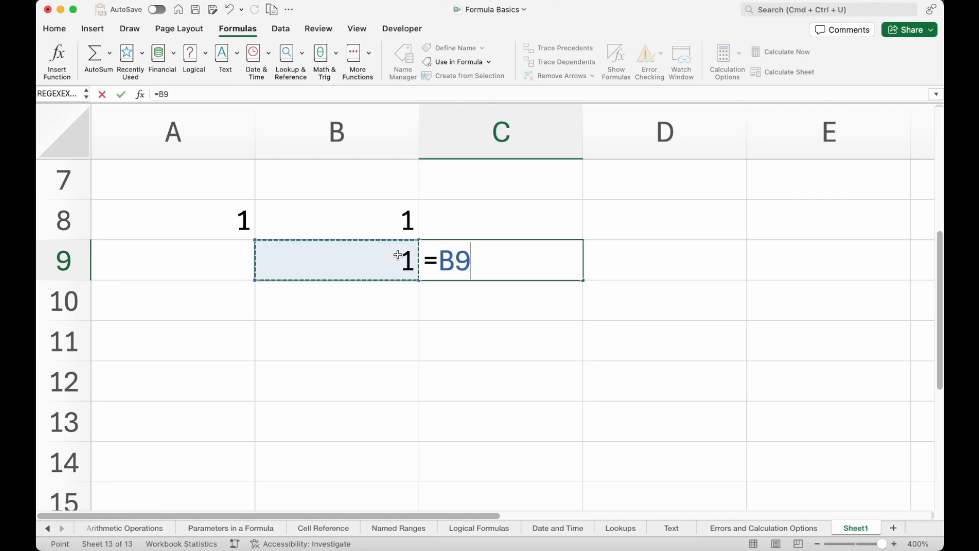
key("Return")
Fill the formula cells C9 and B8 with yellow.
left_click(508, 253)
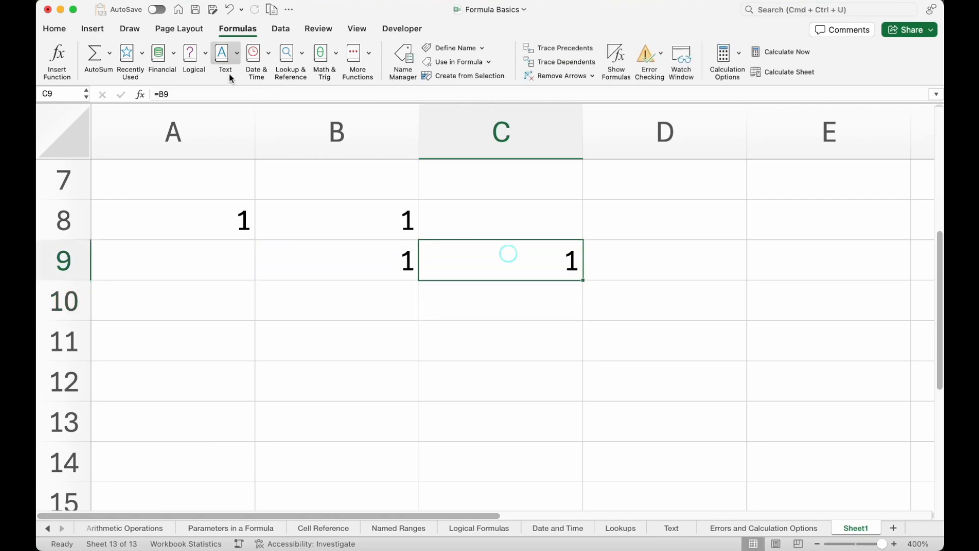
left_click(55, 28)
left_click(215, 71)
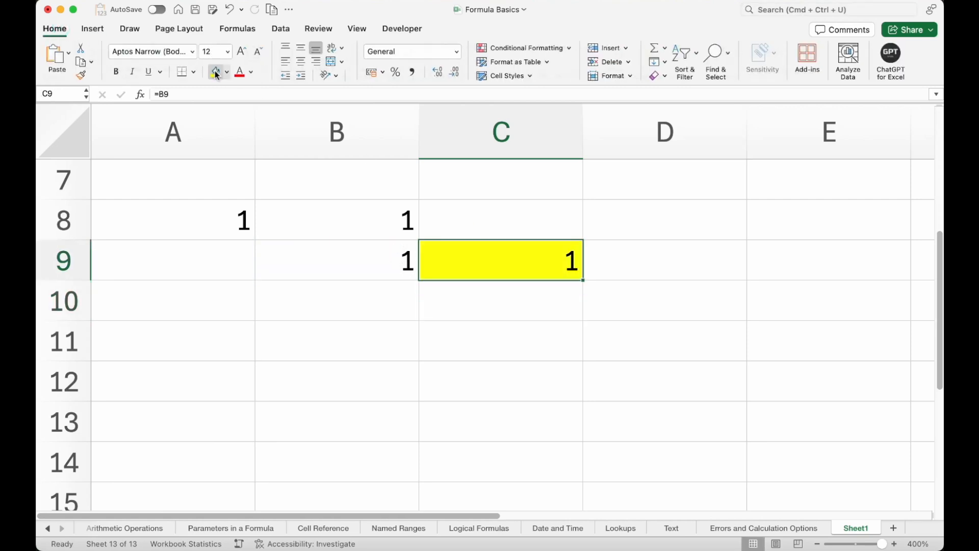
left_click(335, 217)
left_click(213, 74)
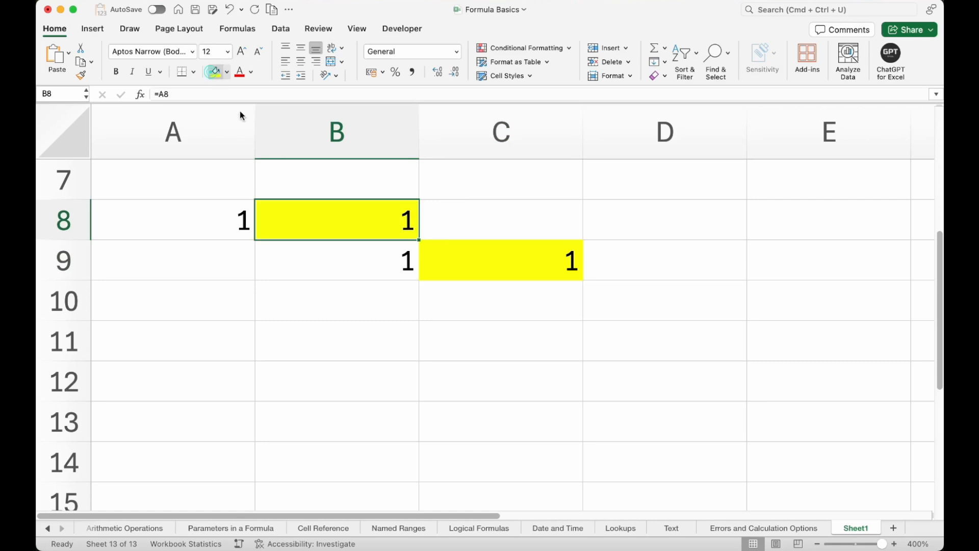
Delete column A, which the two highlighted formulas reference.
left_click(315, 213)
left_click(195, 212)
left_click(334, 269)
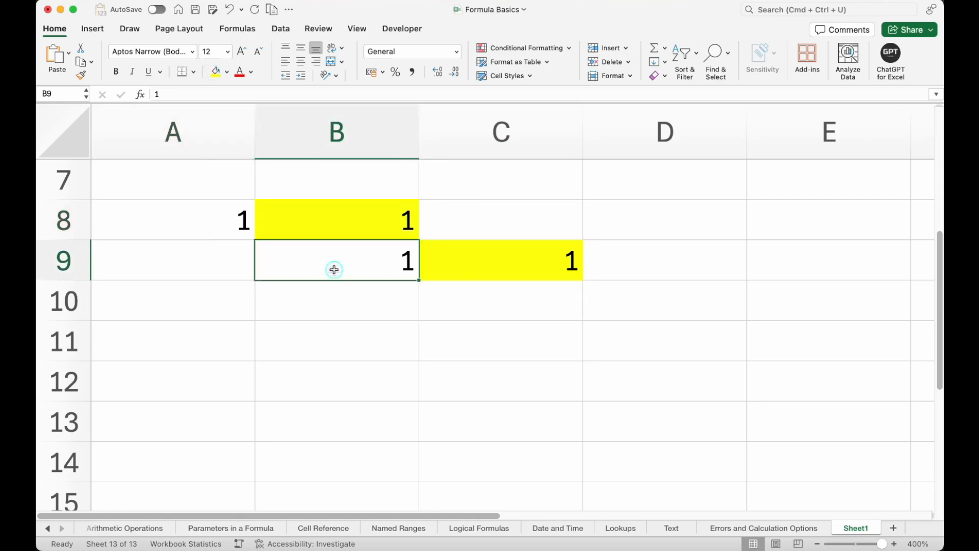
left_click(199, 131)
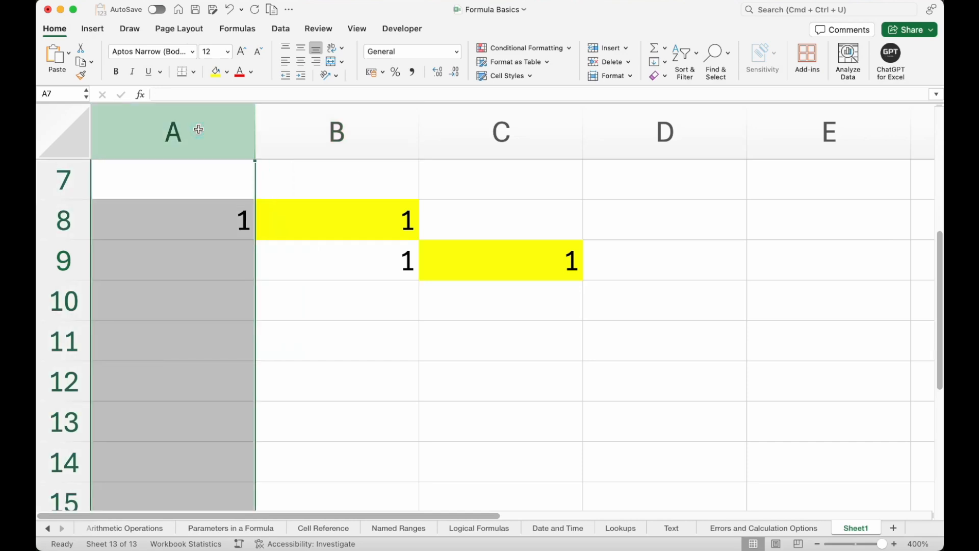
key("ctrl+minus")
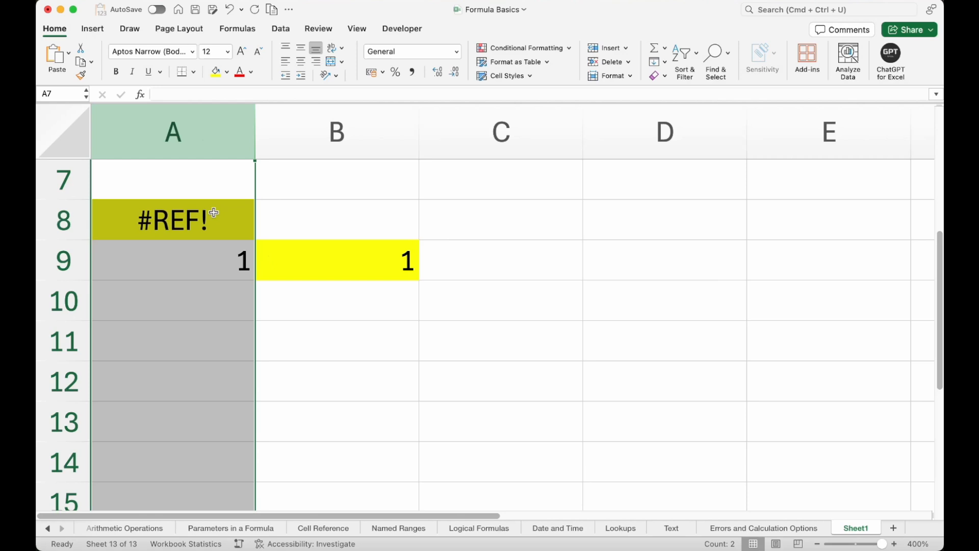
Inspect the formulas in the highlighted cells A8 and B9 without changing them.
left_click(214, 212)
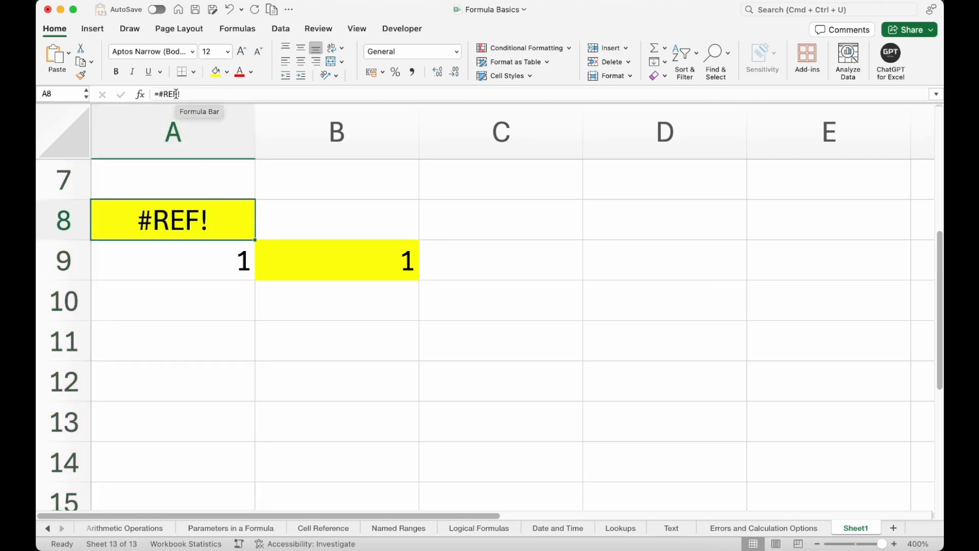
left_click(301, 257)
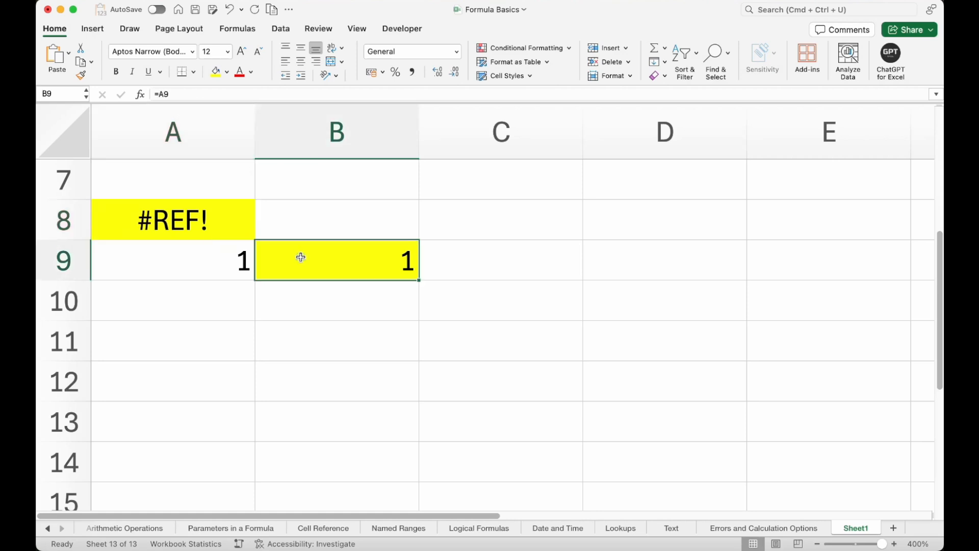
double_click(357, 261)
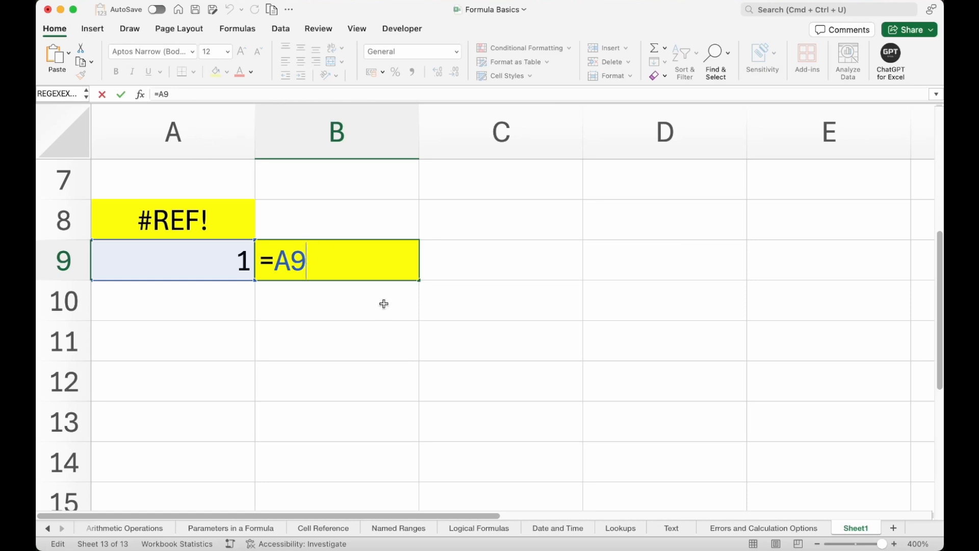
key("Escape")
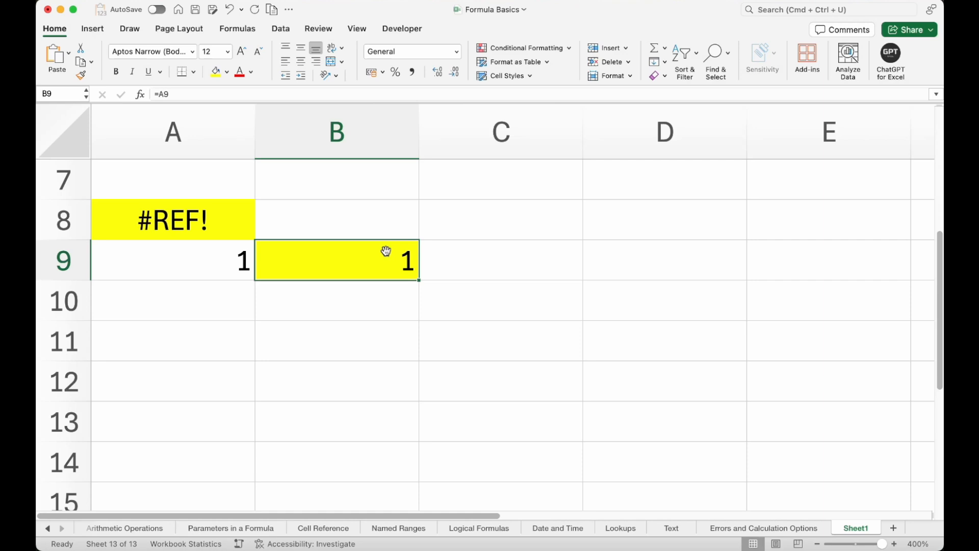
left_click(216, 216)
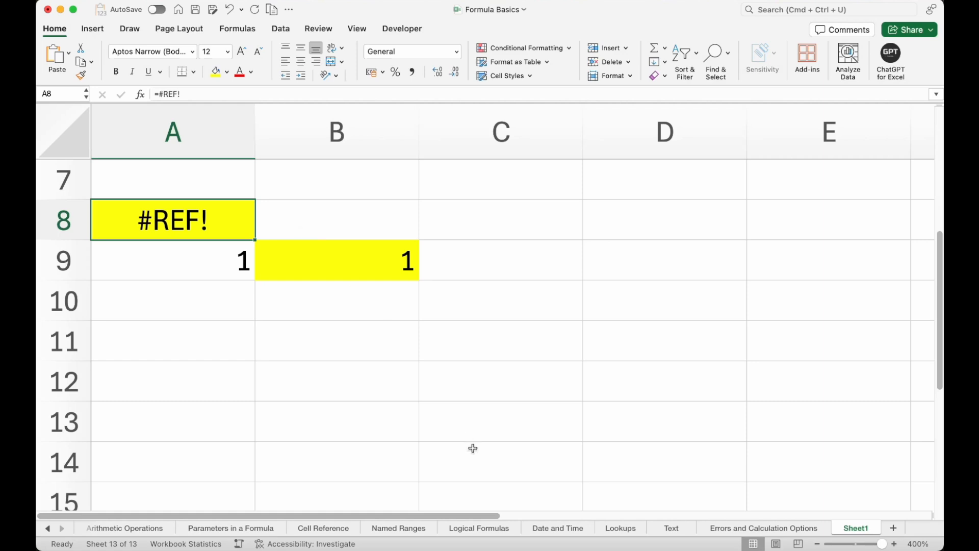
Switch to the Errors and Calculation Options sheet and try the formula =SUM(T) in cell D7, then clear it.
left_click(715, 525)
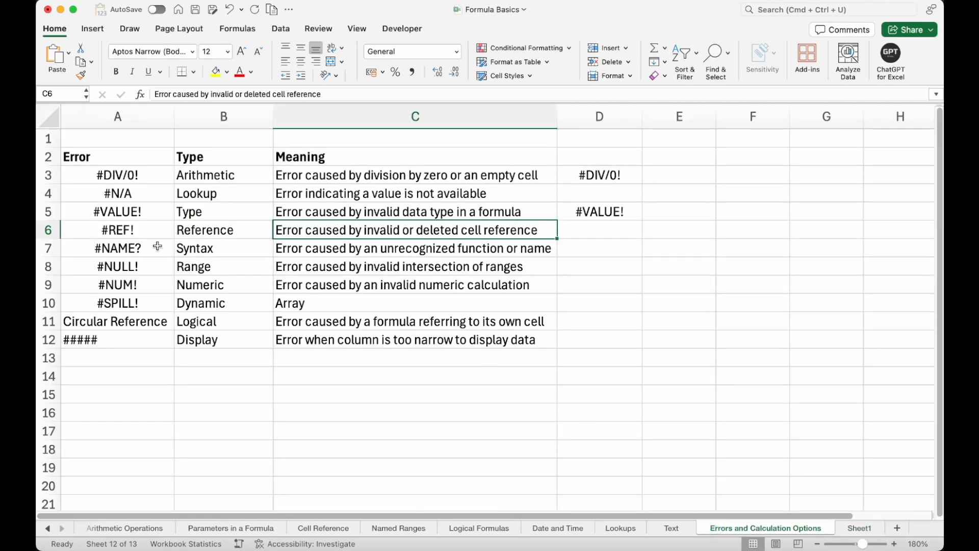
left_click(583, 250)
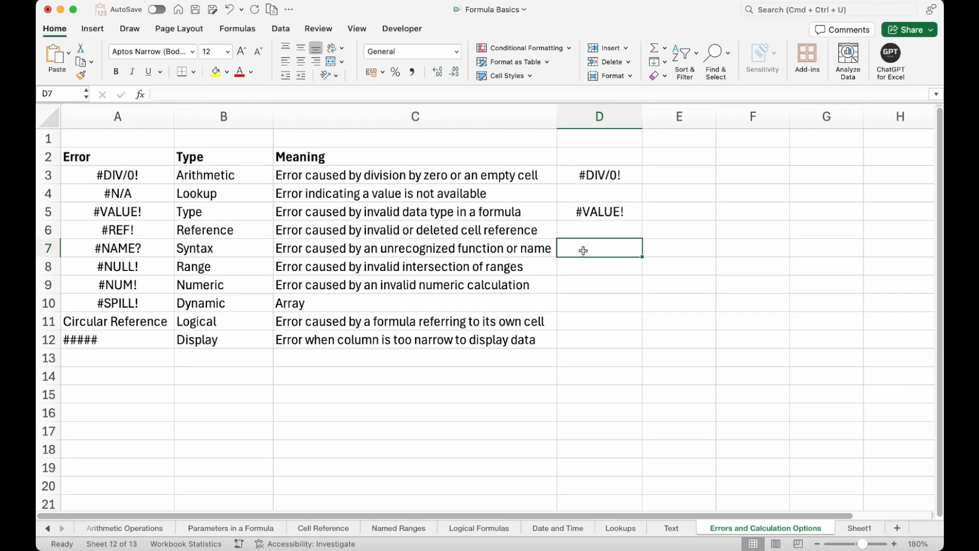
type("=SUM(")
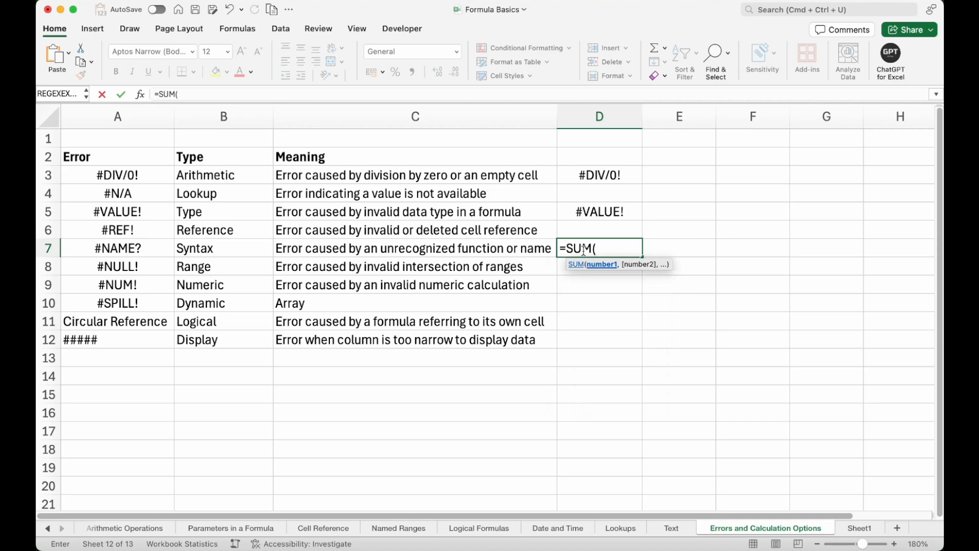
type("T)")
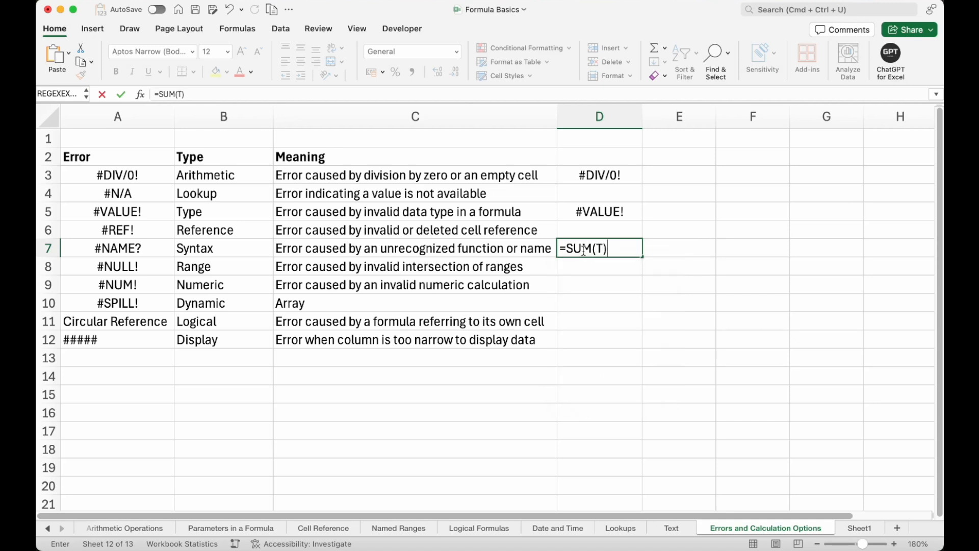
left_click(599, 248)
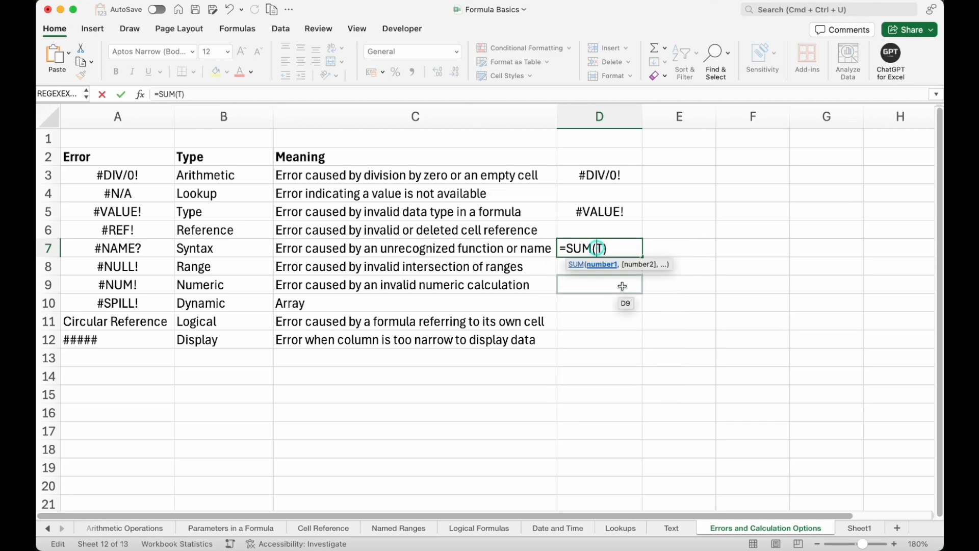
key("Return")
left_click(602, 252)
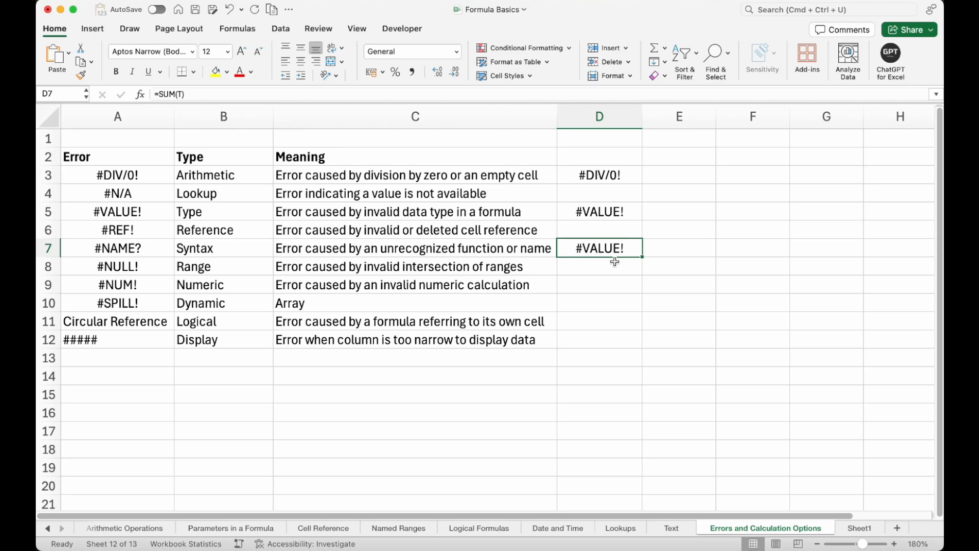
key("Delete")
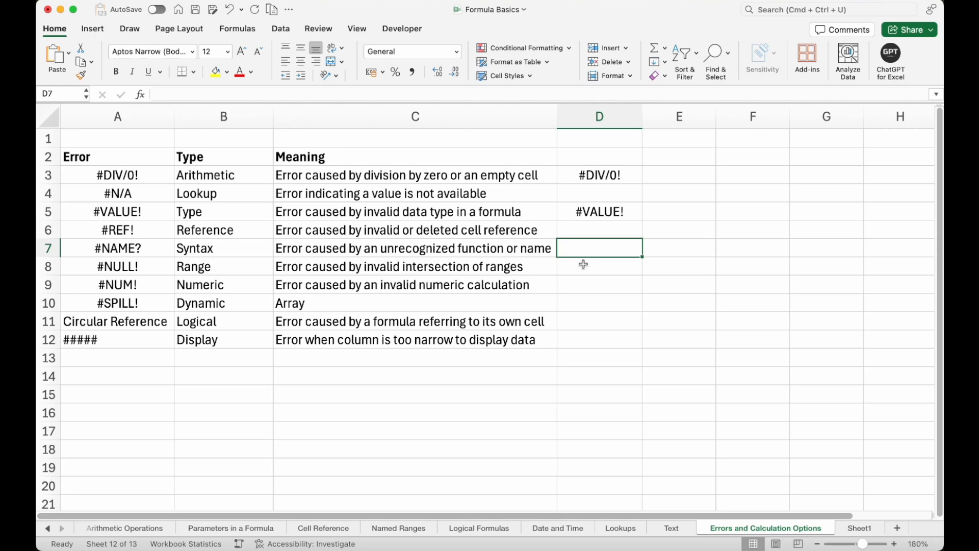
Enter the formula =data() in cell D7 to produce a #NAME? error.
type("=")
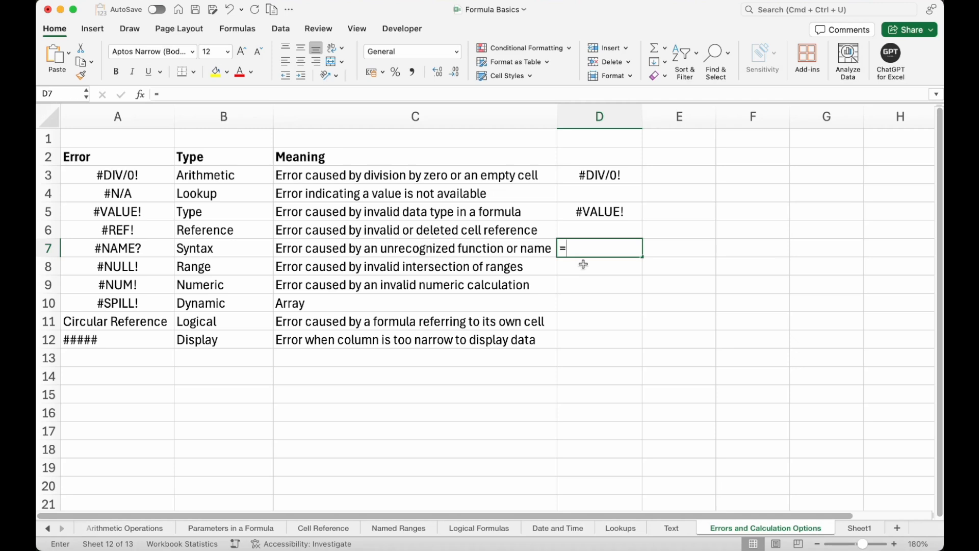
type("data")
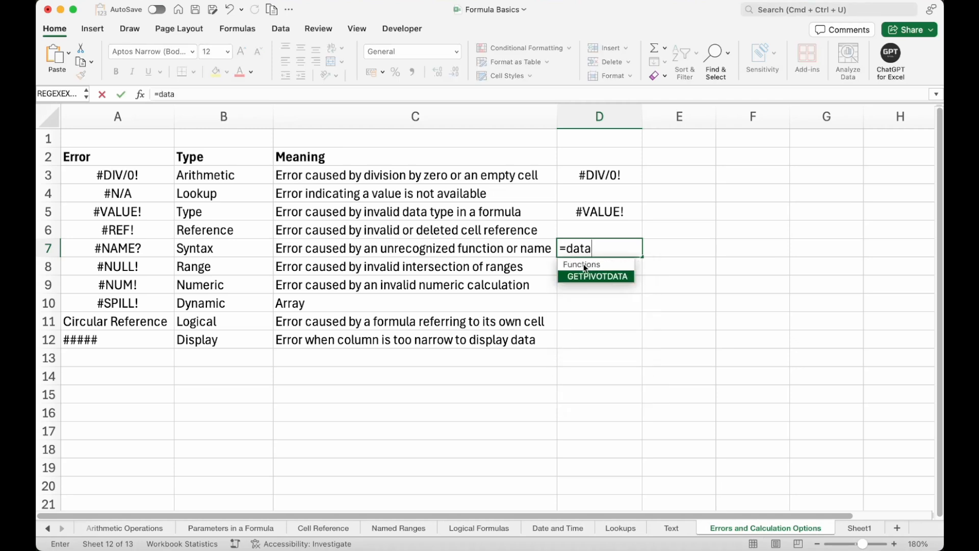
type("()")
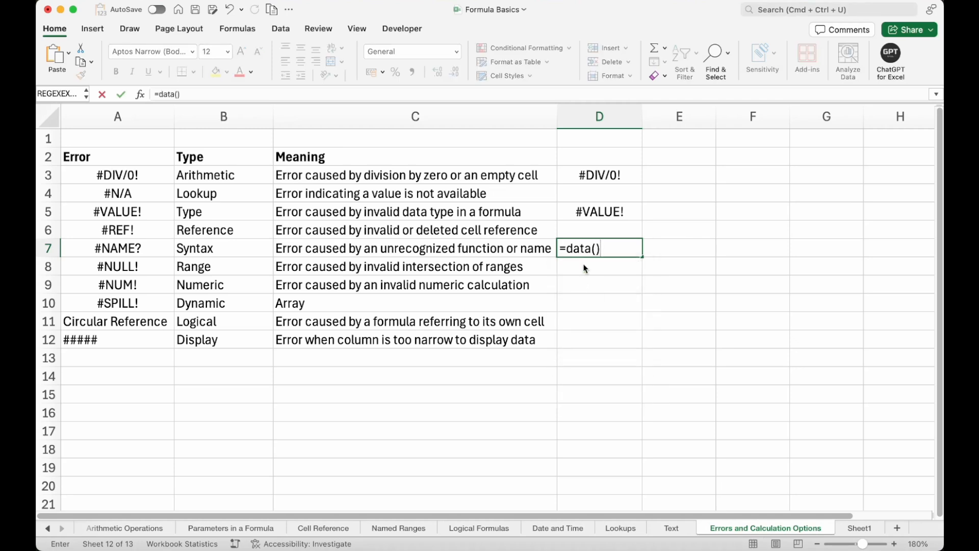
key("Return")
key("Up")
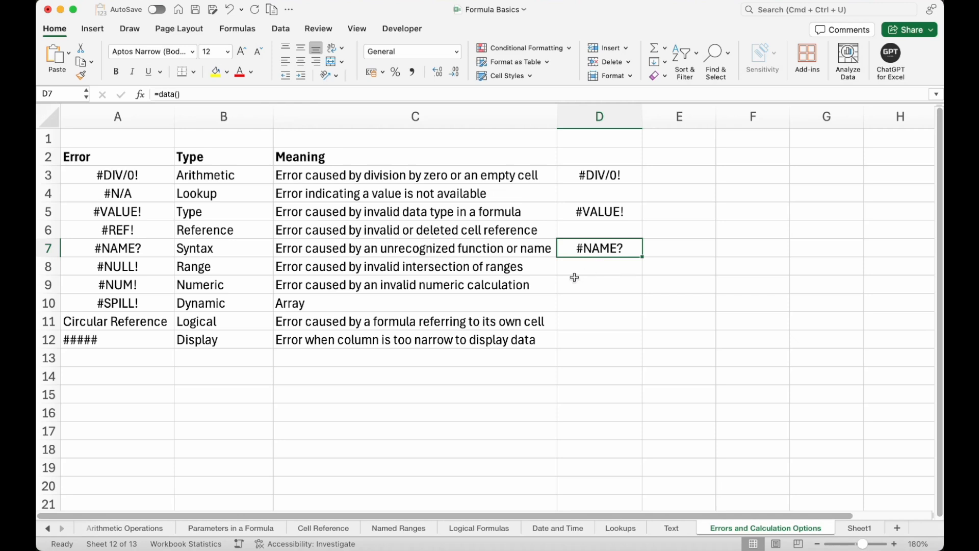
Enter the formula =SUM(A1 B1) with a space between references in cell D8.
left_click(585, 269)
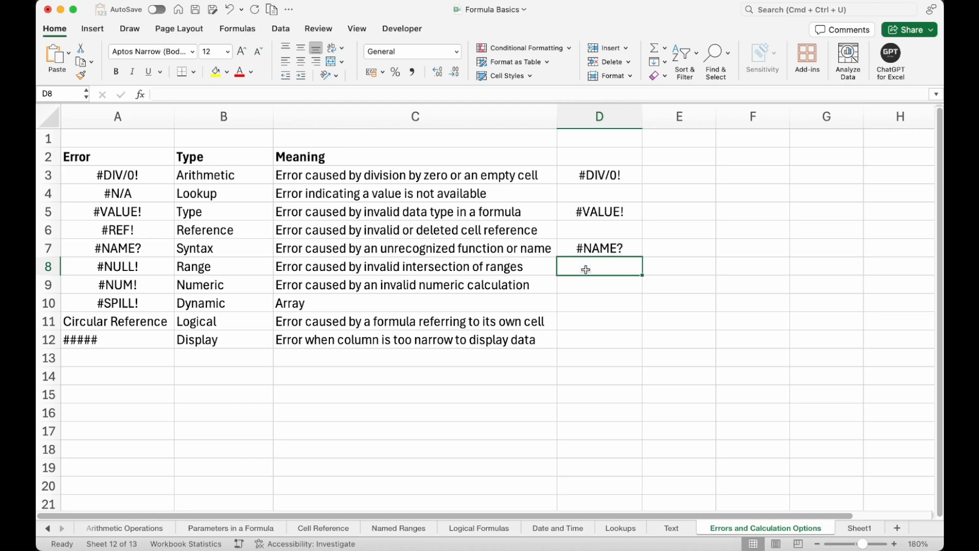
type("=SUM(")
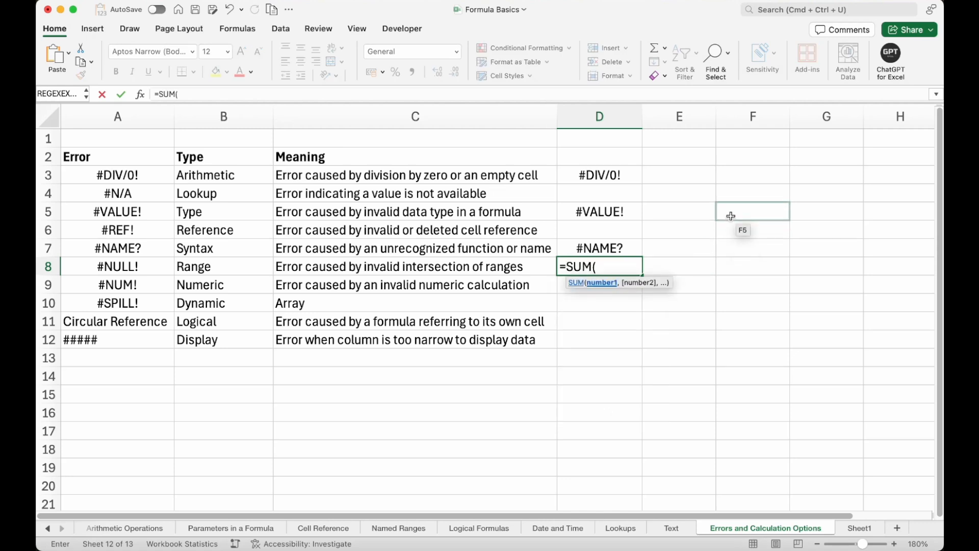
type("A1")
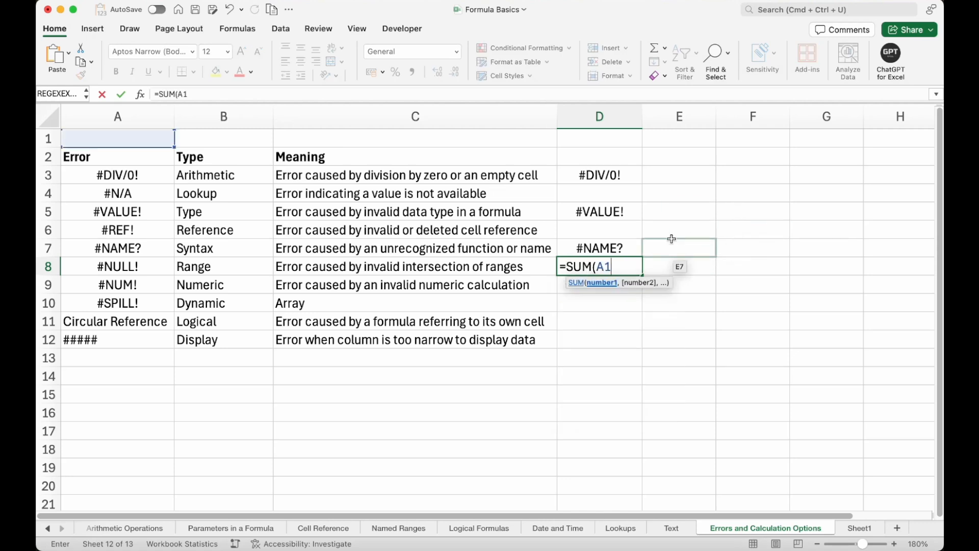
type(" B1")
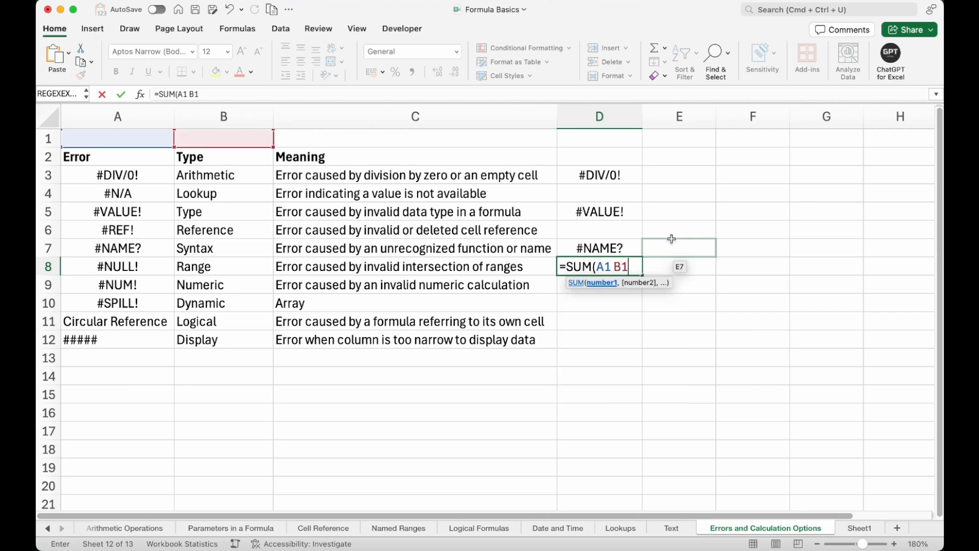
type(")")
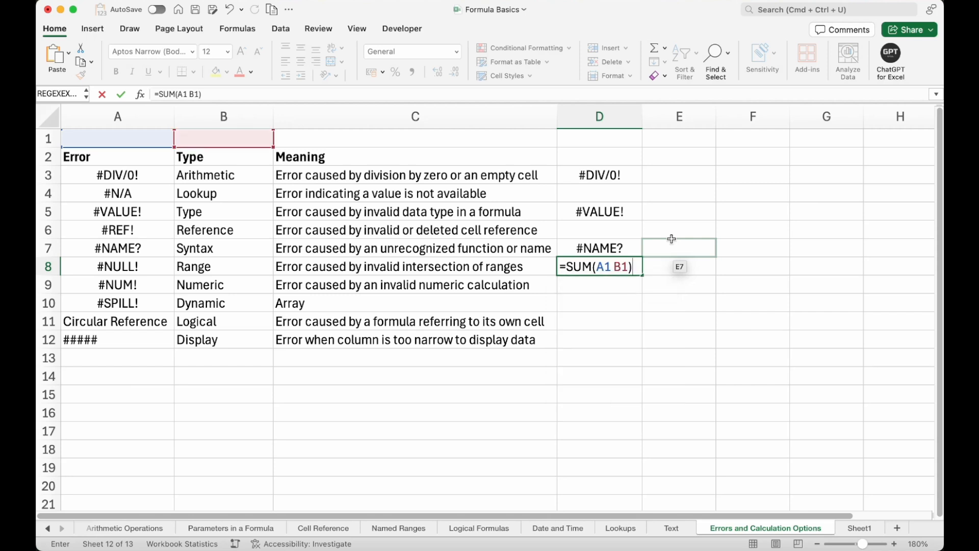
key("Return")
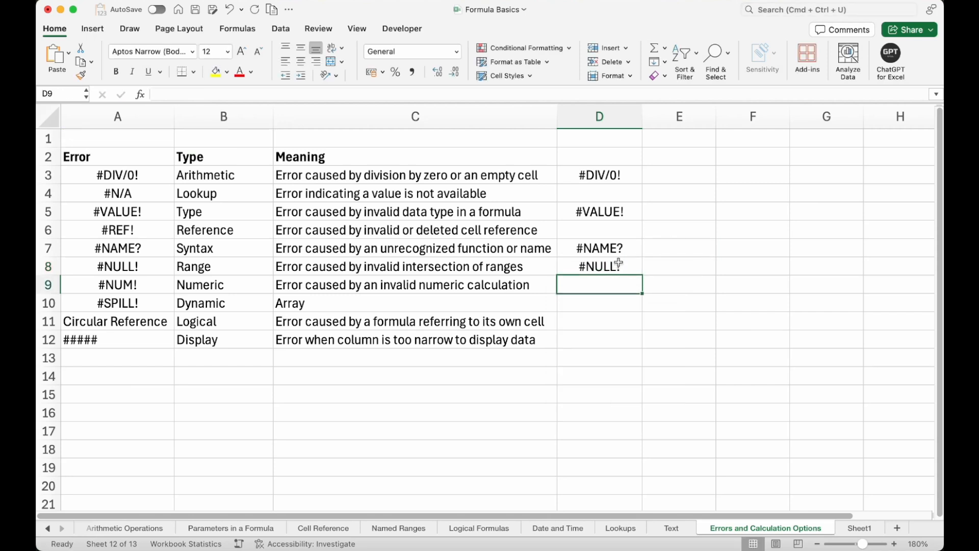
Try swapping the space in D8's formula for a comma and a colon, and delete and restore the cell.
left_click(613, 272)
double_click(613, 271)
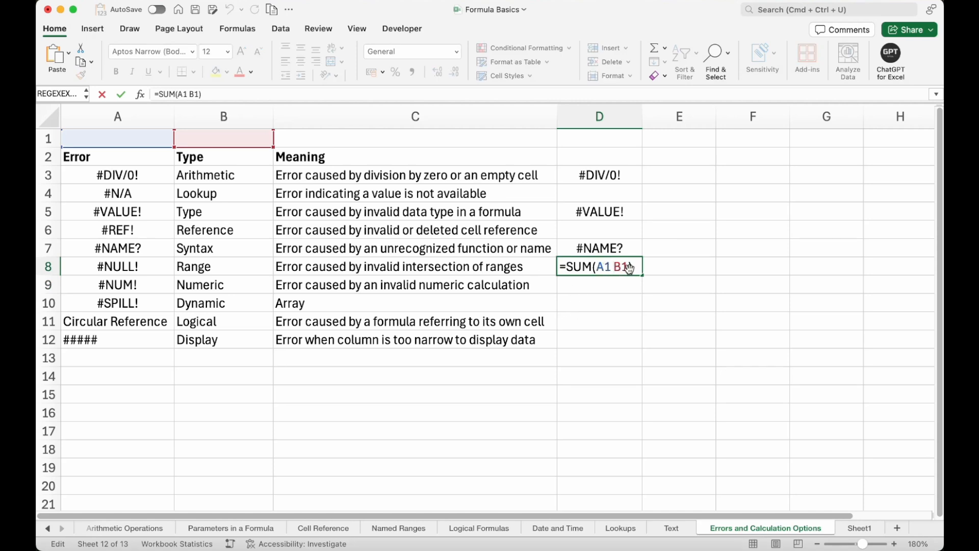
key("BackSpace")
type(",")
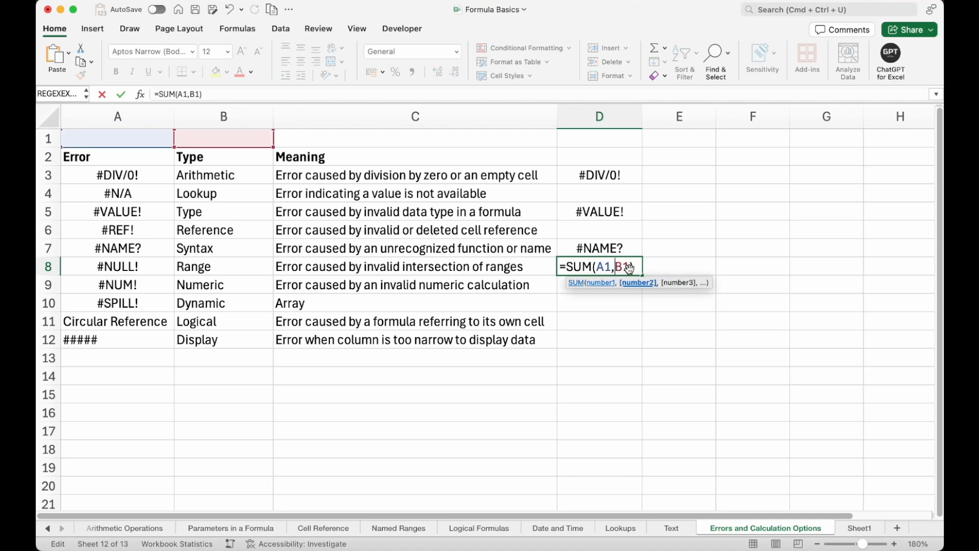
key("BackSpace")
type(":")
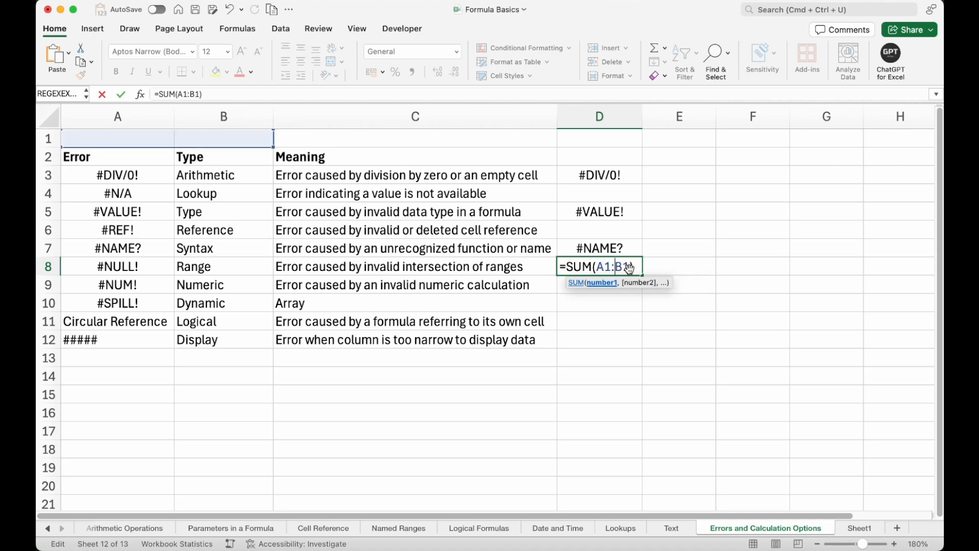
key("BackSpace")
key("Return")
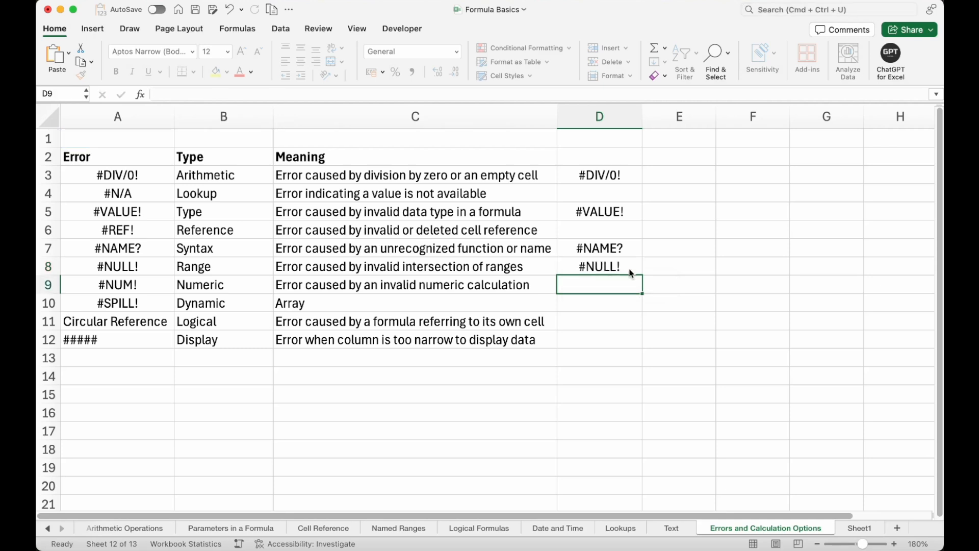
left_click(625, 264)
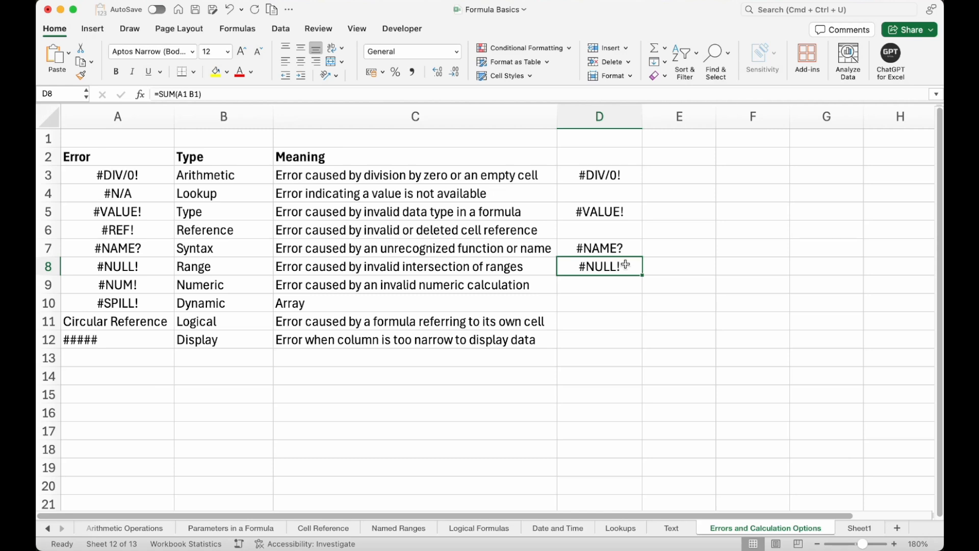
key("Delete")
key("super+z")
Enter the formula =10^1000 in cell D9.
left_click(615, 283)
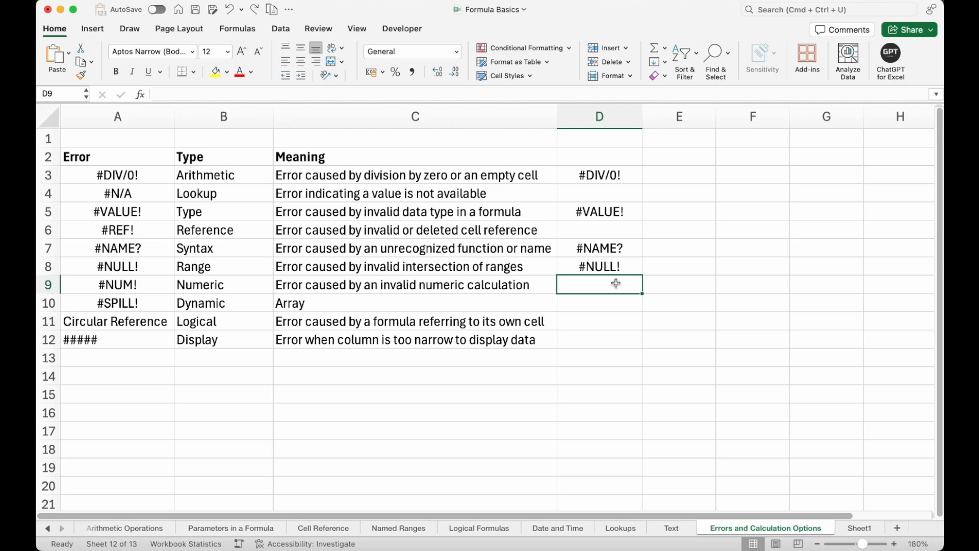
type("=10")
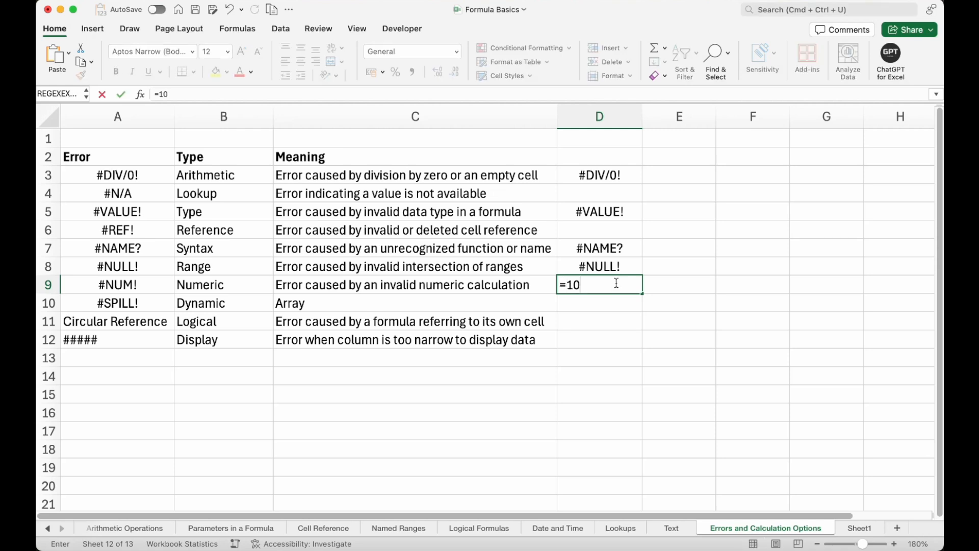
type("^1000")
key("Return")
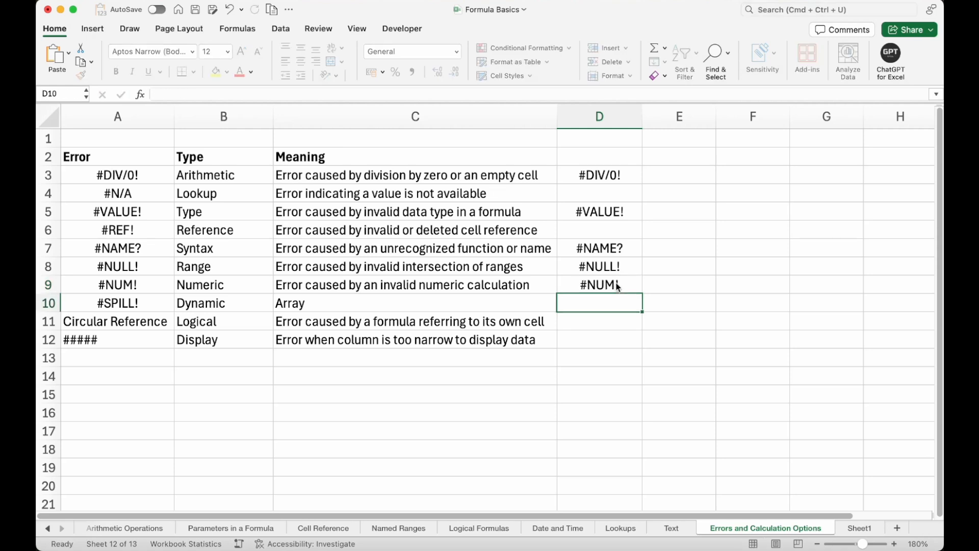
Enter the formula =SQRT(-1) in cell E9 beside the first #NUM! example.
left_click(617, 287)
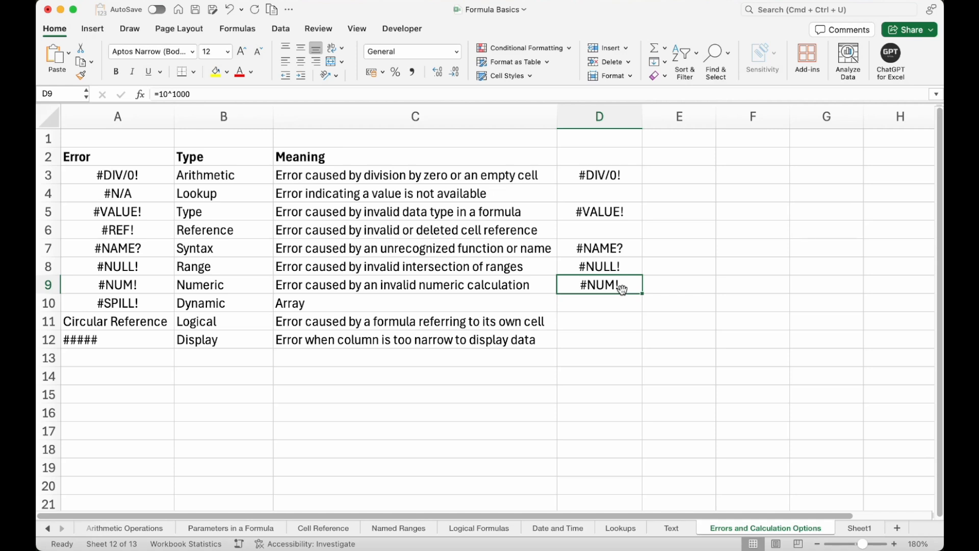
key("Right")
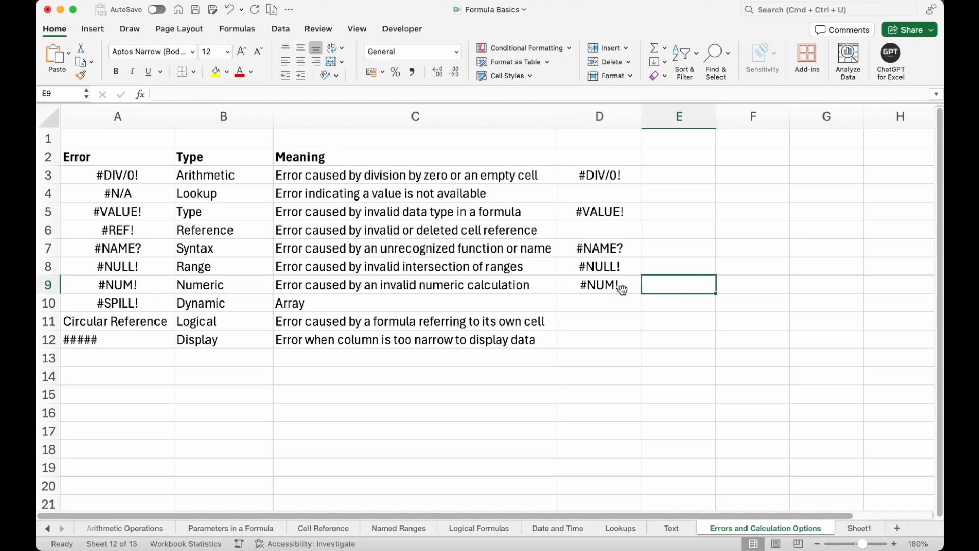
type("=sqr")
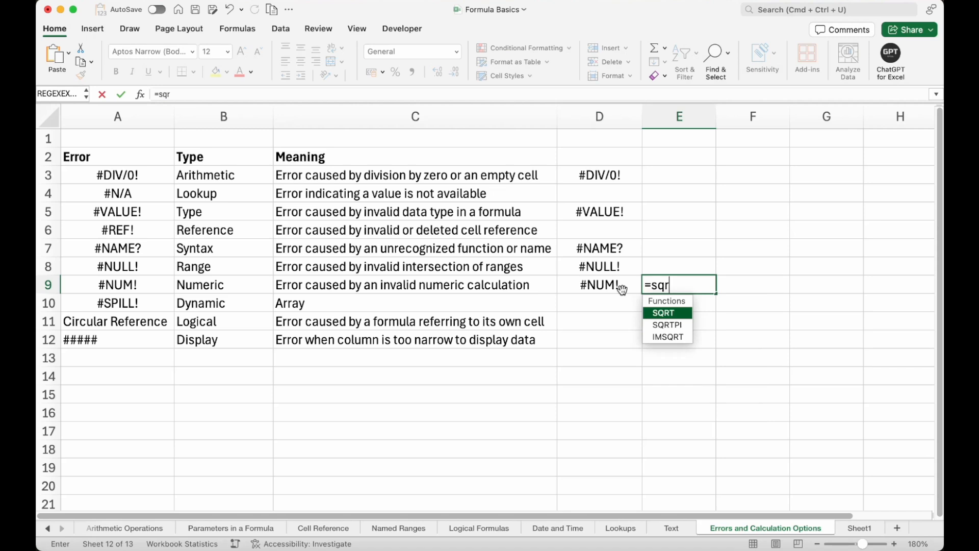
key("Tab")
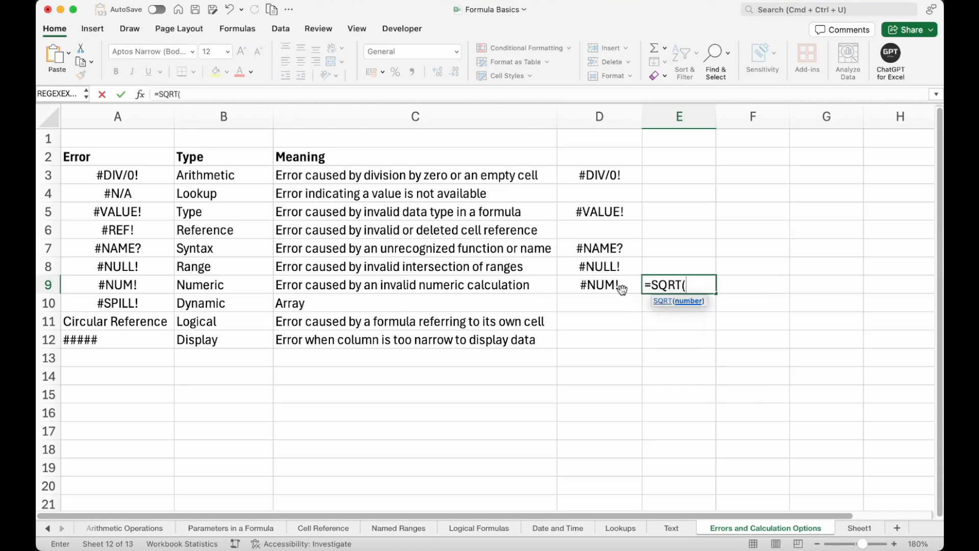
type("-1)")
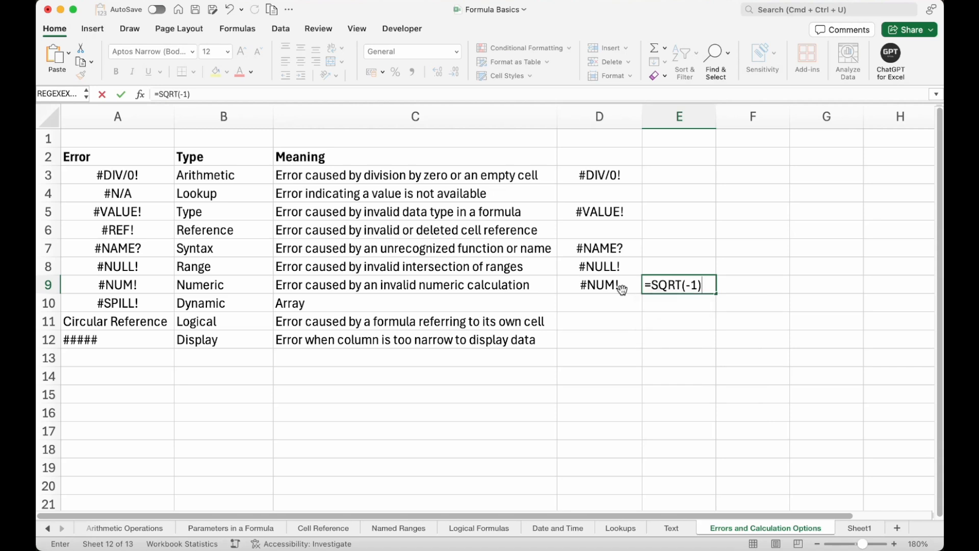
key("Return")
key("Up")
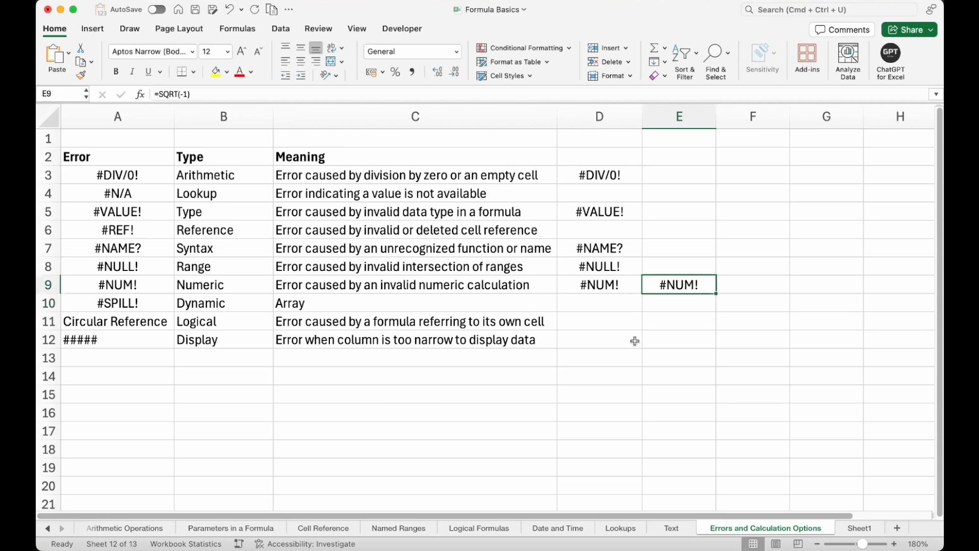
Enter the value 1 in cell G7.
left_click(181, 308)
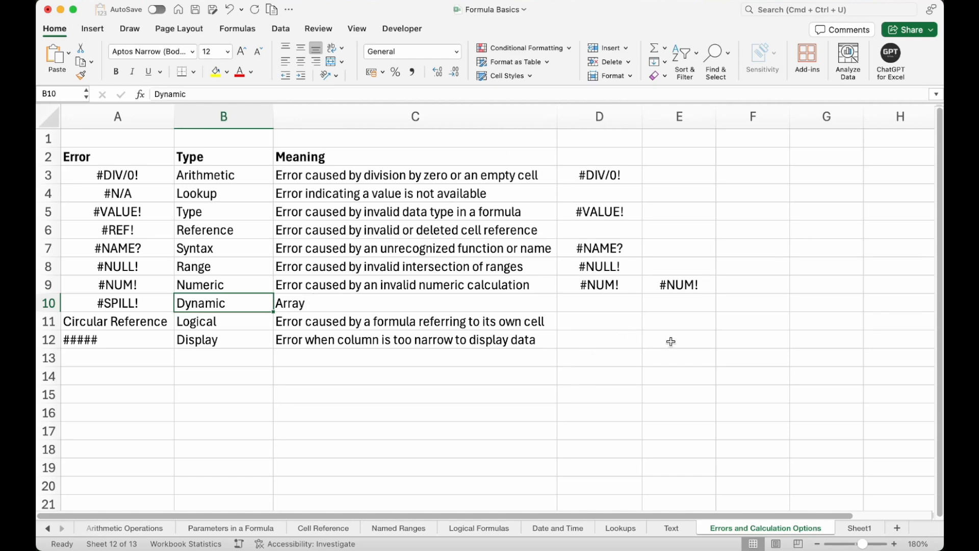
scroll(670, 341, "right", 3)
scroll(670, 341, "left", 2)
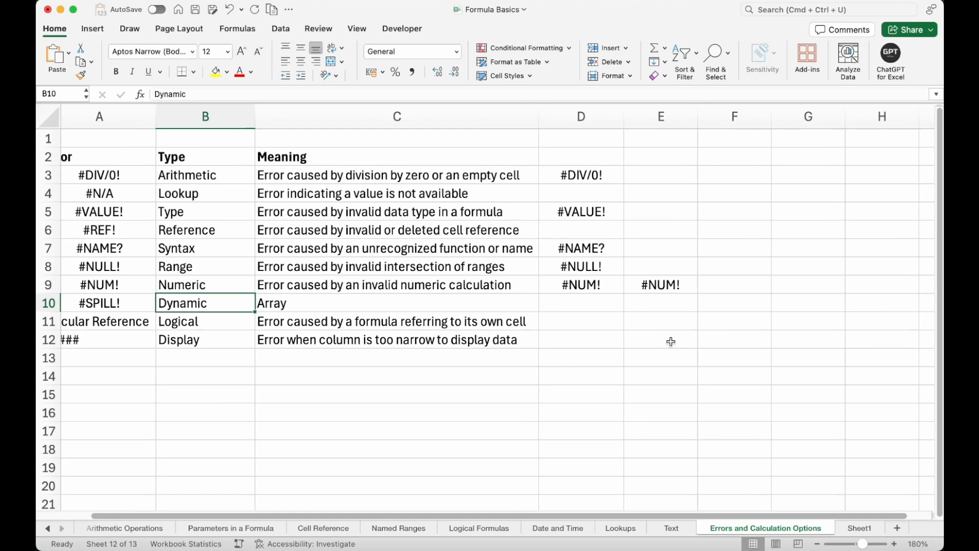
scroll(671, 341, "right", 3)
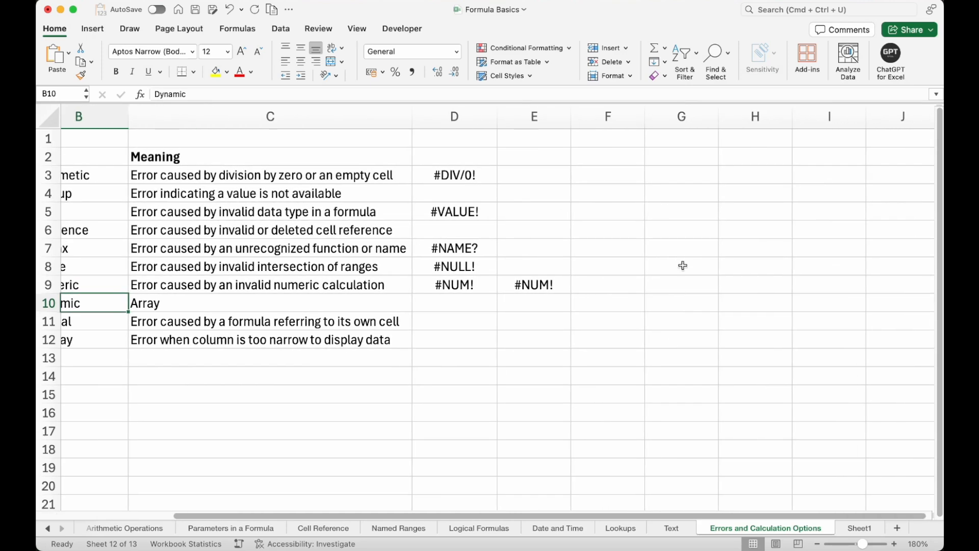
left_click(683, 245)
type("1")
key("Return")
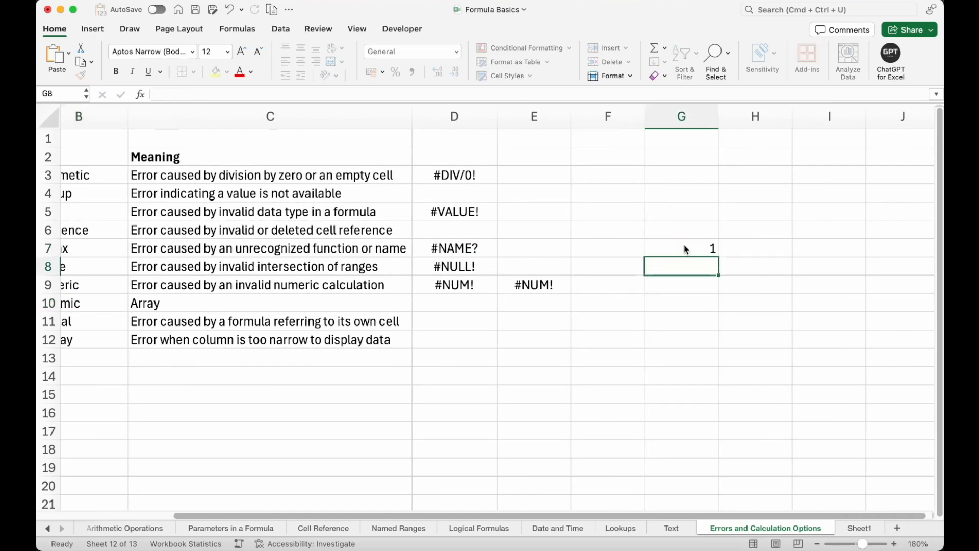
Enter the values 2 and 3 in cells G8 and G9 below the 1.
type("2")
key("Return")
type("3")
key("Return")
left_click(684, 249)
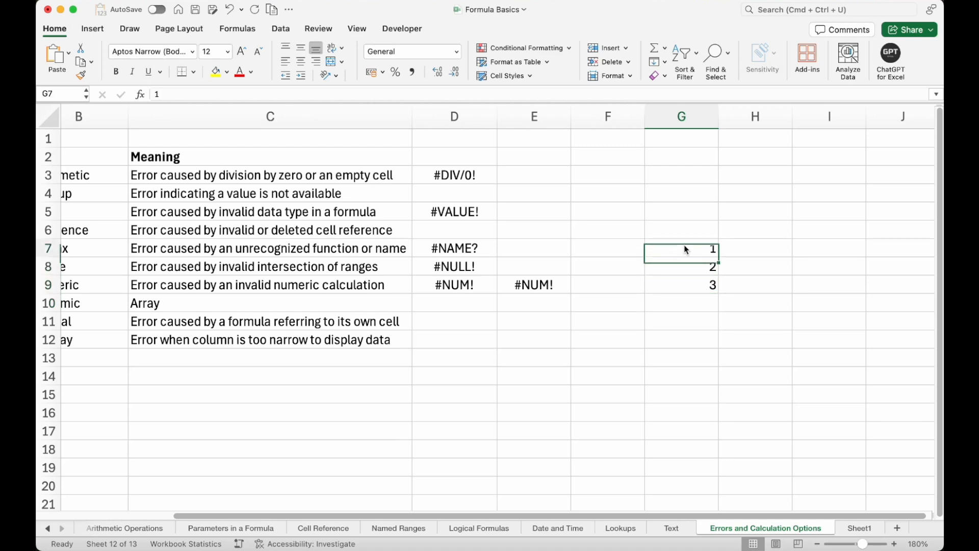
Enter the spilling formula =G7:G9 in cell H7.
key("Right")
type("=")
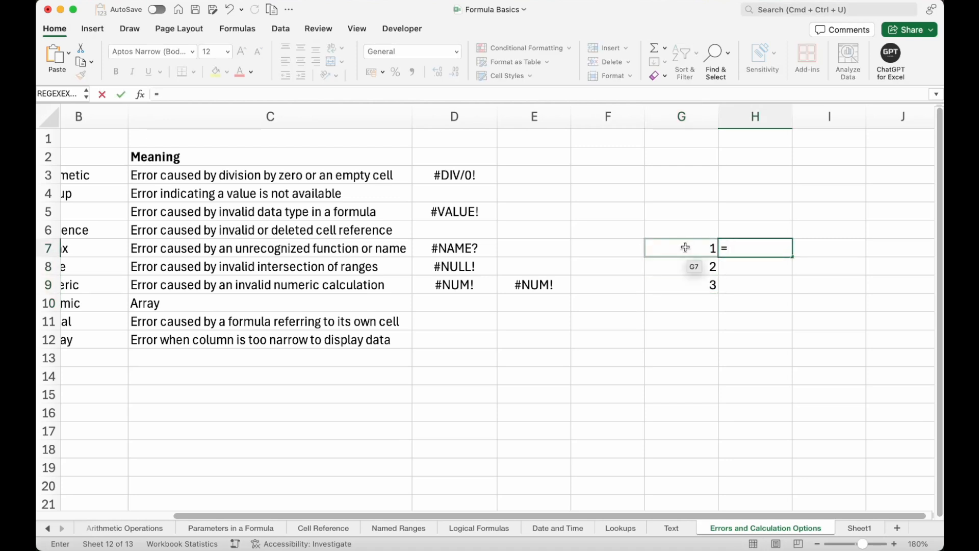
left_click_drag(684, 249, 684, 278)
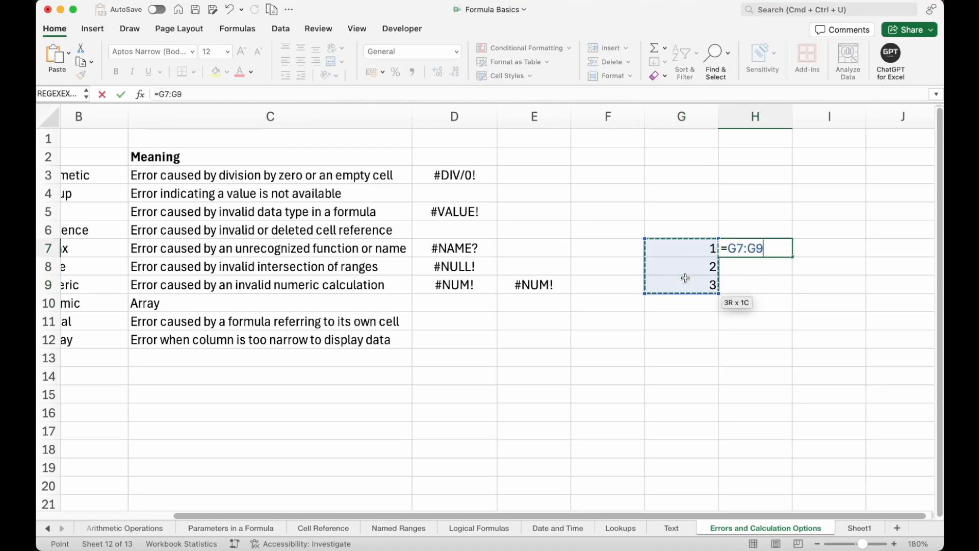
key("Return")
Examine the spilled range H7:H9 alongside its source range G7:G9.
left_click(761, 251)
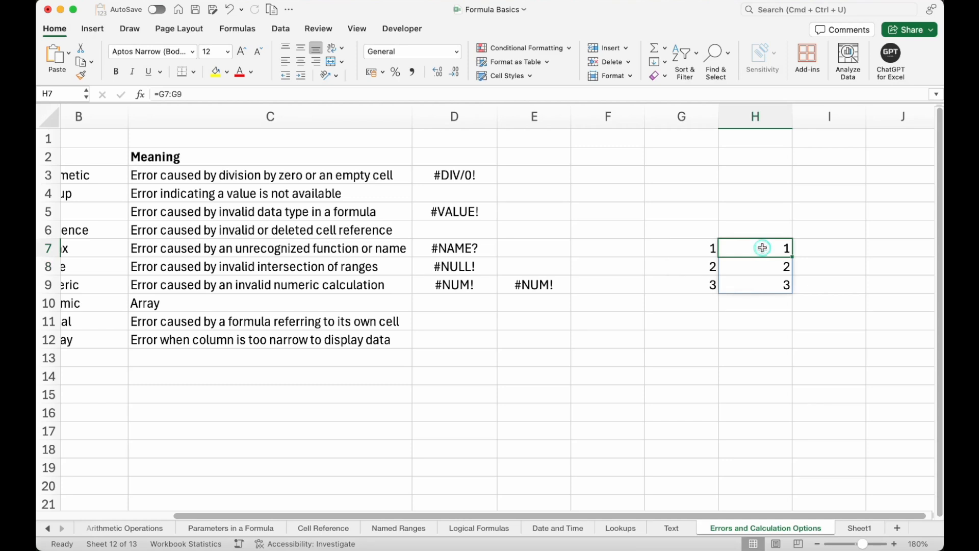
left_click_drag(762, 246, 756, 288)
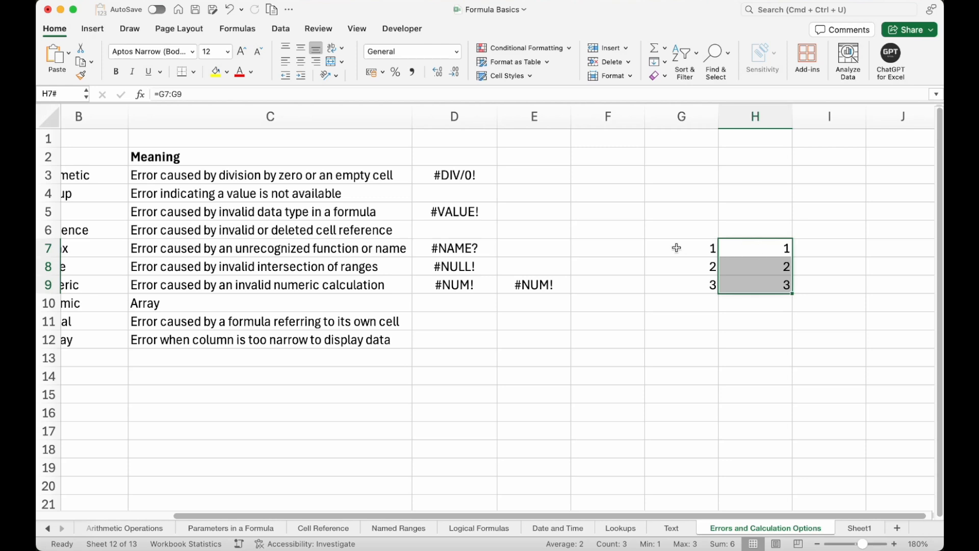
left_click_drag(682, 250, 682, 287)
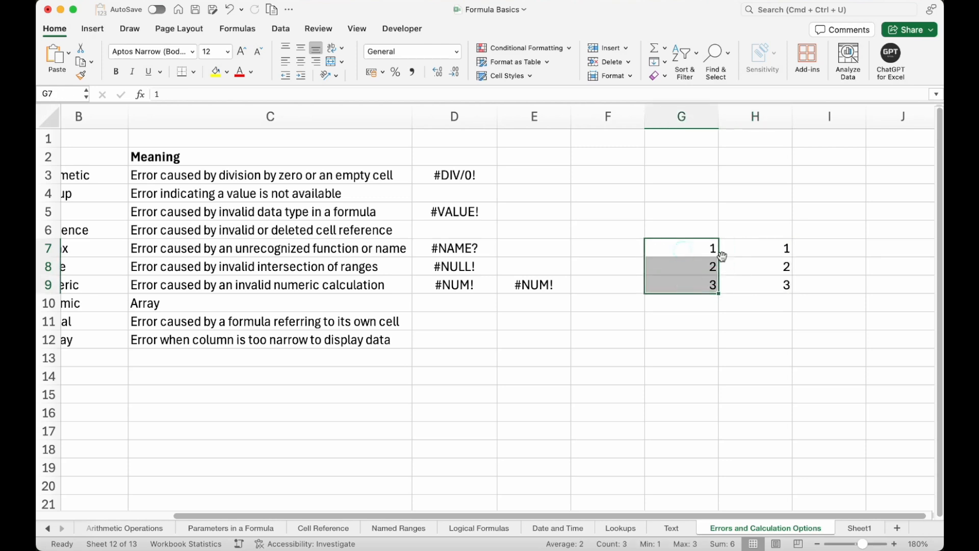
left_click_drag(740, 248, 741, 281)
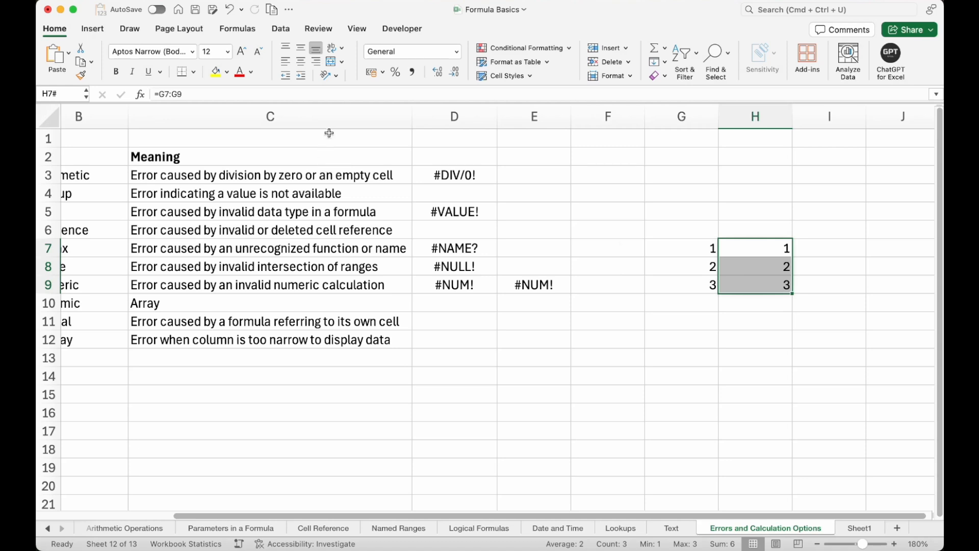
Enter the formula =G7:G9 in cell E8 above the existing #NUM! example.
left_click(541, 265)
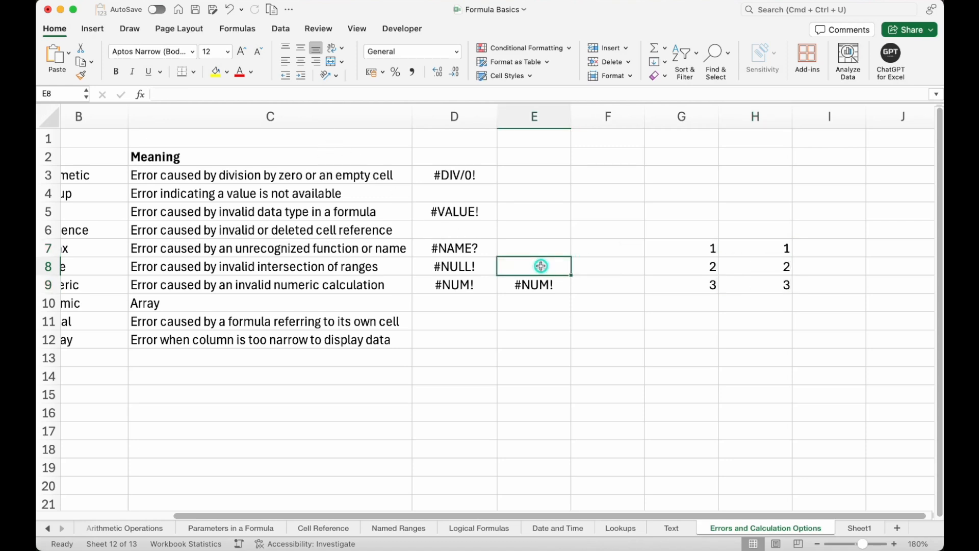
type("=")
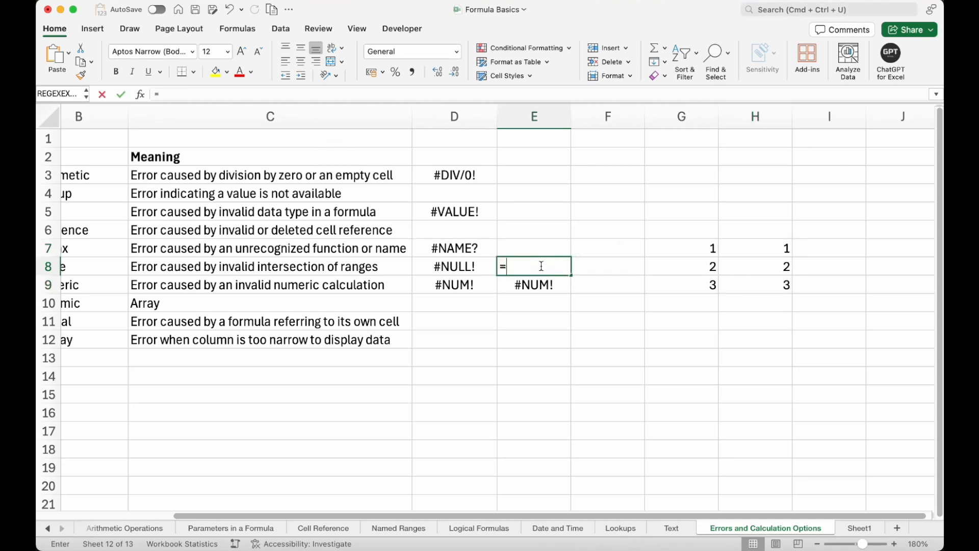
left_click_drag(701, 245, 700, 283)
key("Return")
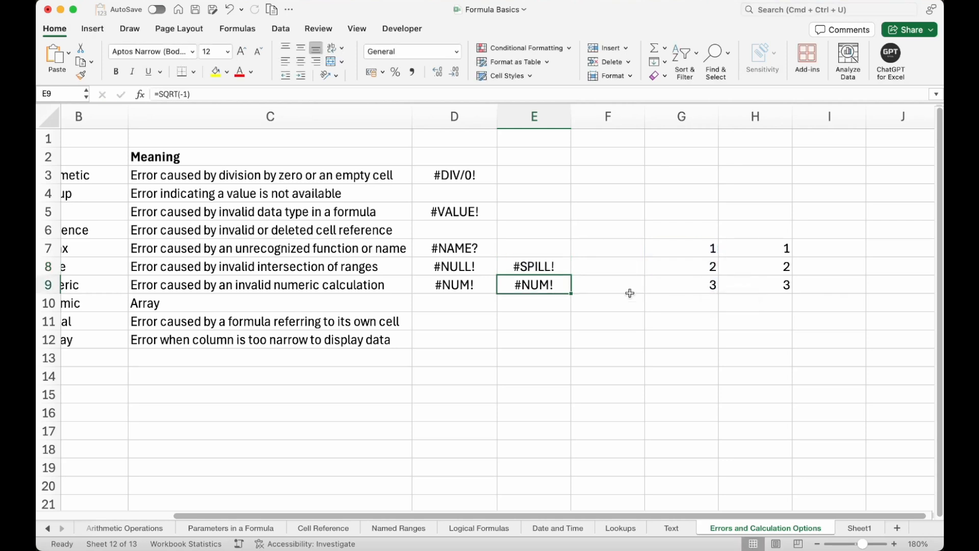
Inspect the blocked spill range E8:E10 and its source range G7:G9.
left_click(521, 266)
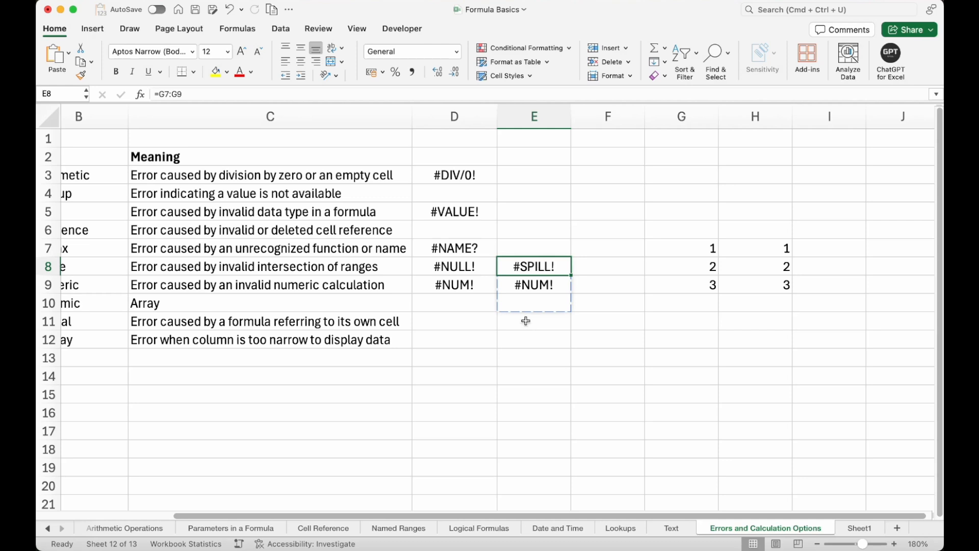
left_click(530, 280)
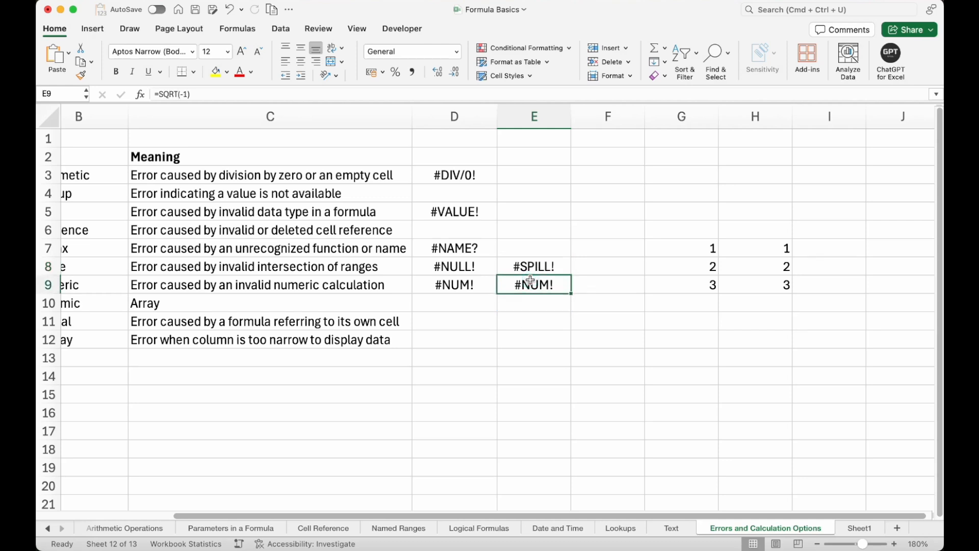
left_click_drag(541, 268, 541, 302)
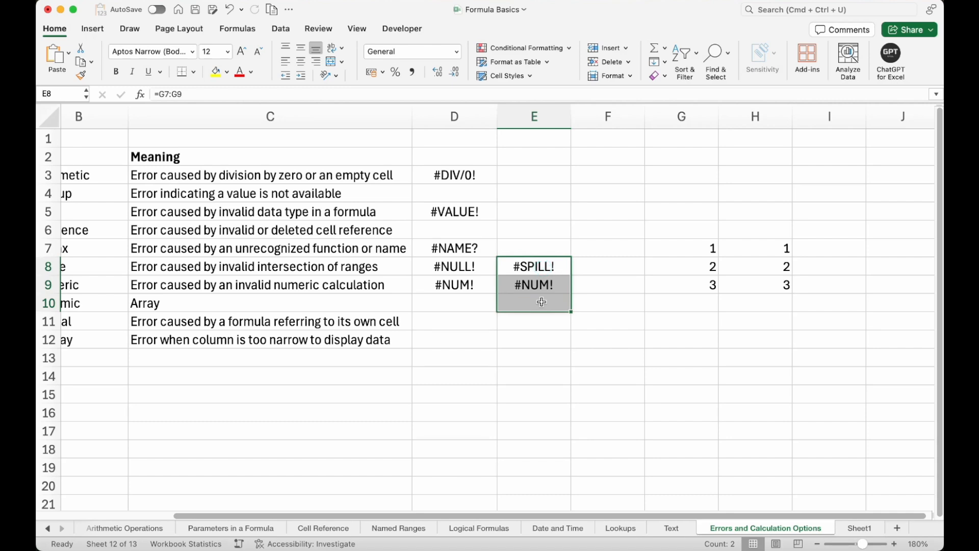
left_click_drag(708, 249, 707, 280)
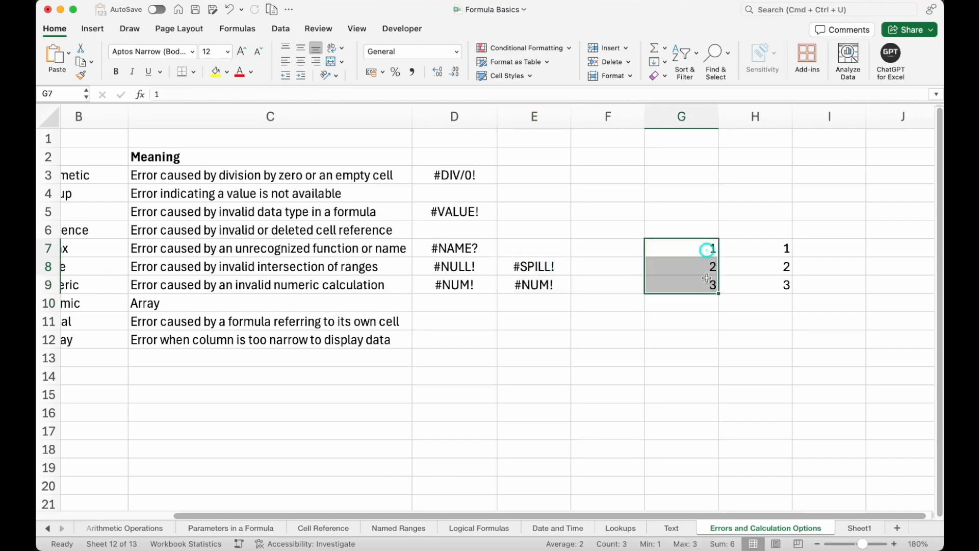
scroll(706, 278, "left", 2)
scroll(706, 277, "left", 2)
scroll(553, 314, "left", 2)
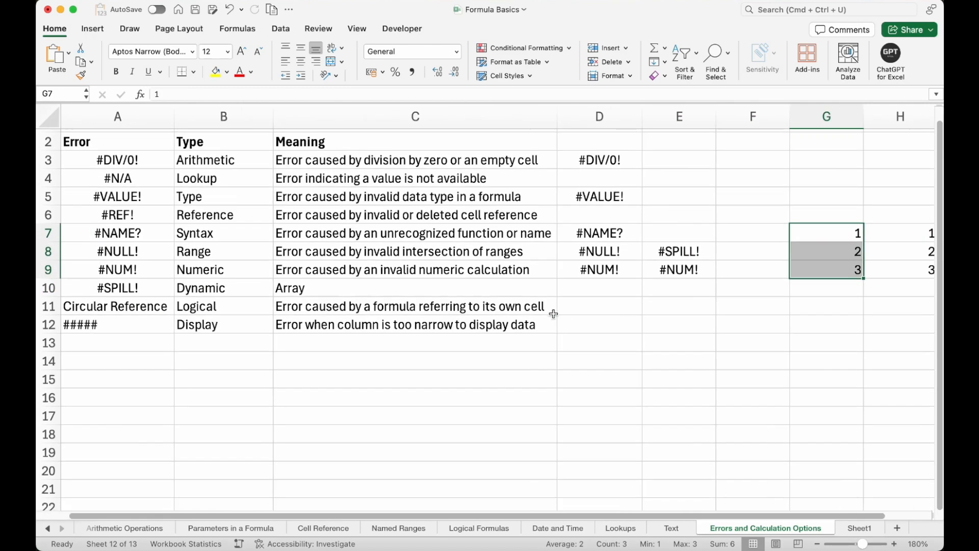
Apply an outside border around cells D11:E11 beside the Circular Reference row.
left_click(169, 308)
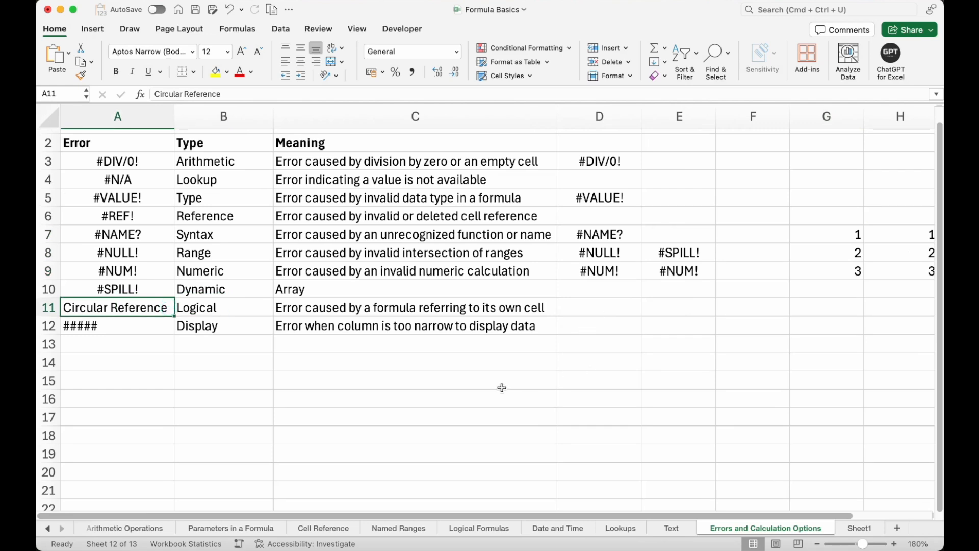
left_click(528, 381)
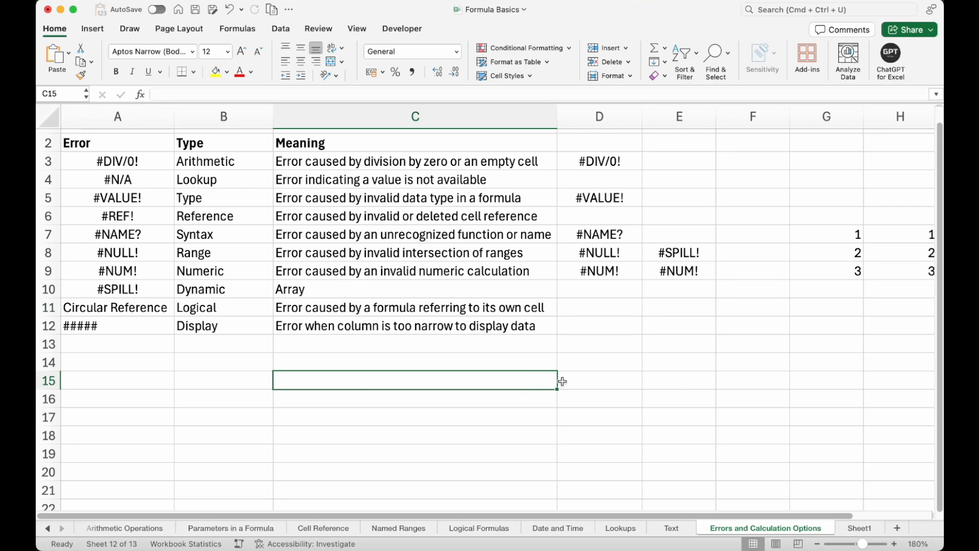
left_click_drag(626, 330, 630, 342)
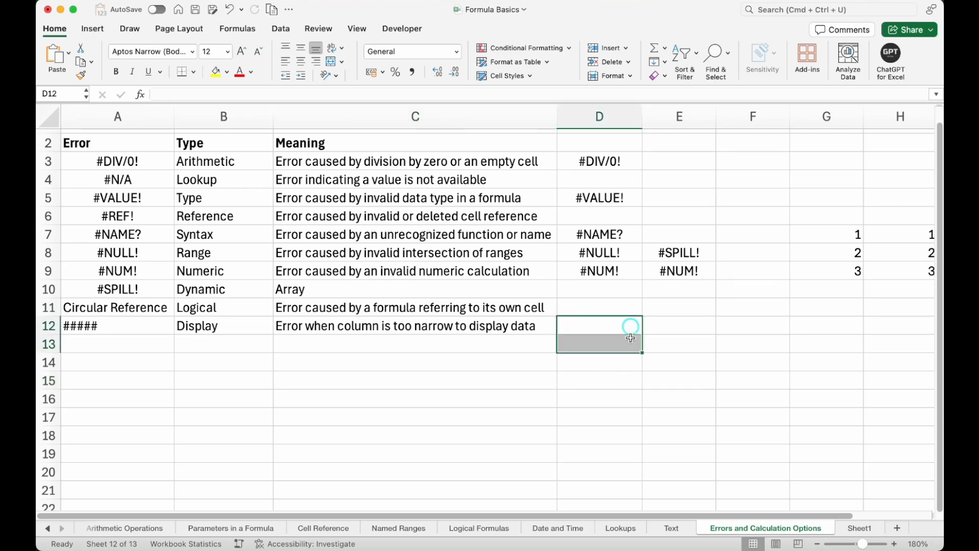
left_click_drag(619, 306, 652, 308)
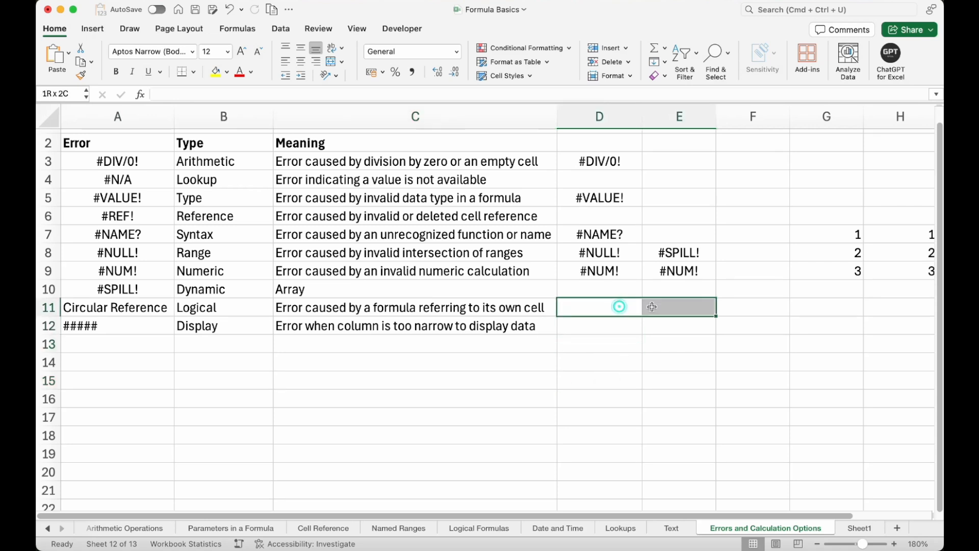
left_click(194, 72)
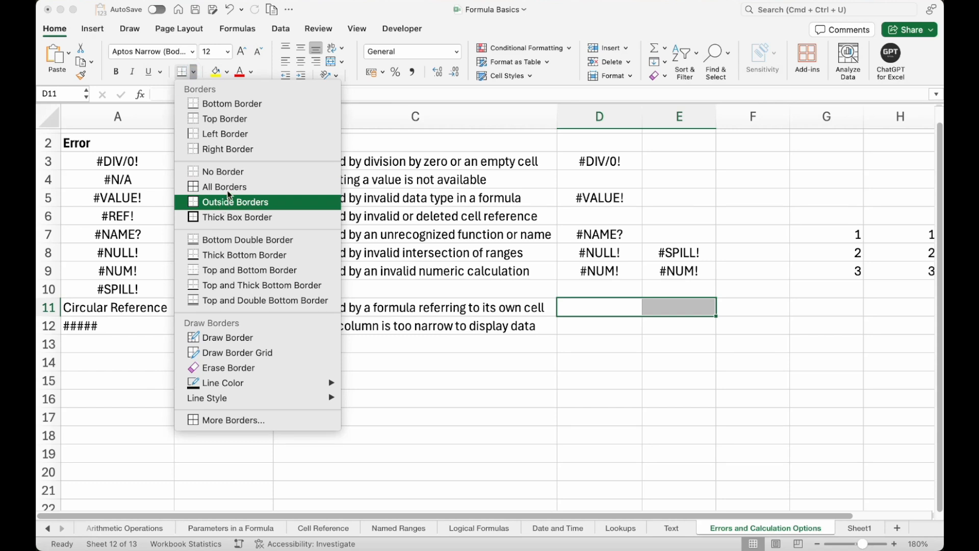
left_click(231, 193)
left_click(619, 379)
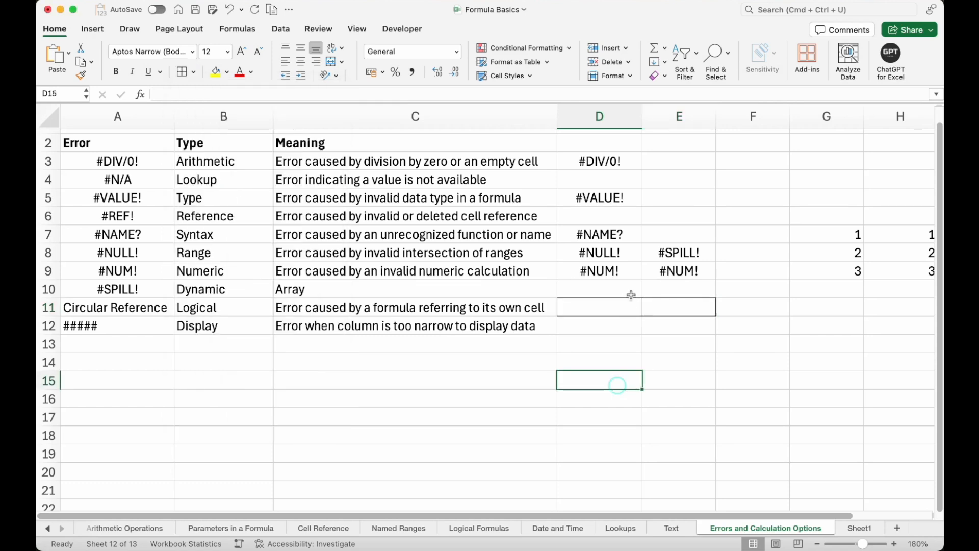
Fill cells D11:E11 with yellow.
left_click_drag(622, 307, 663, 307)
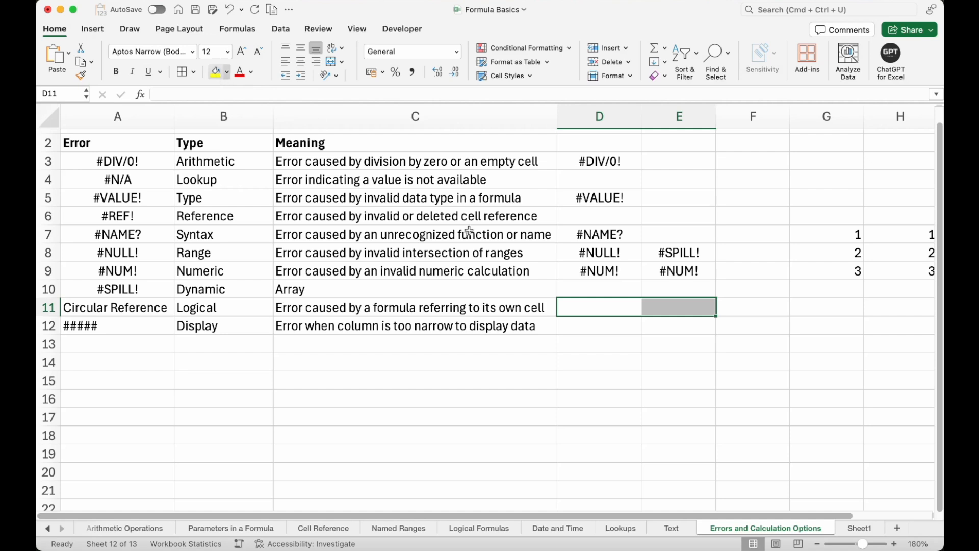
left_click(678, 414)
left_click_drag(593, 301, 669, 303)
left_click(215, 72)
left_click(626, 359)
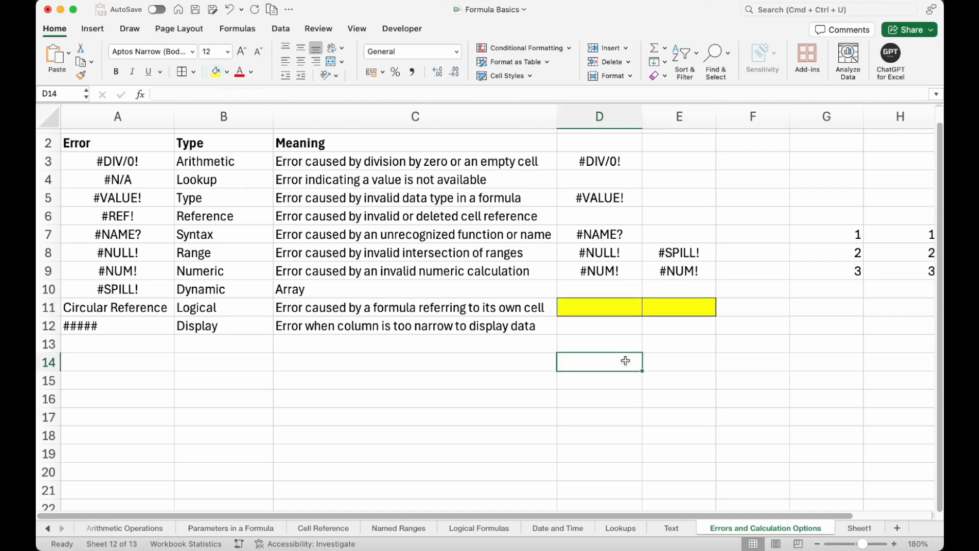
Enter the formula =E11 in cell D11.
left_click(620, 306)
type("=")
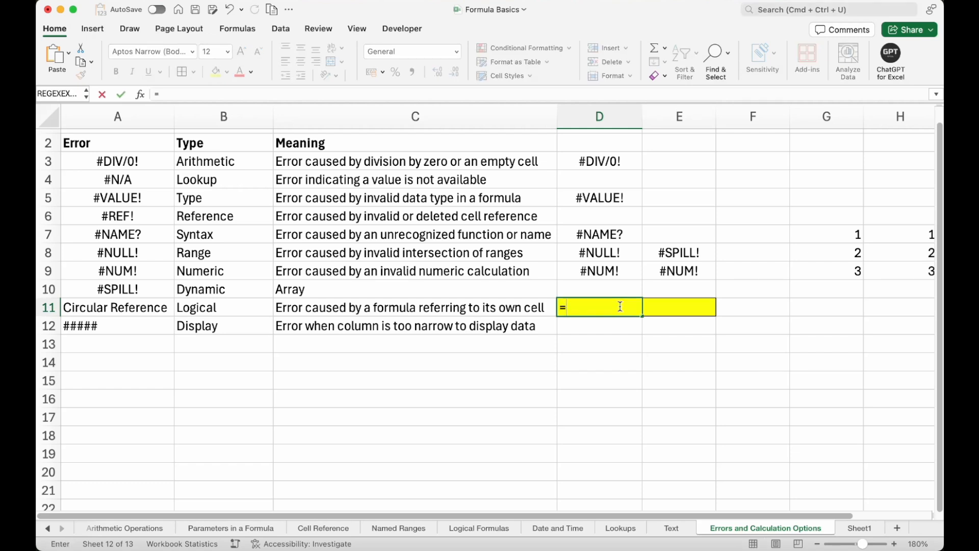
left_click(681, 306)
key("Return")
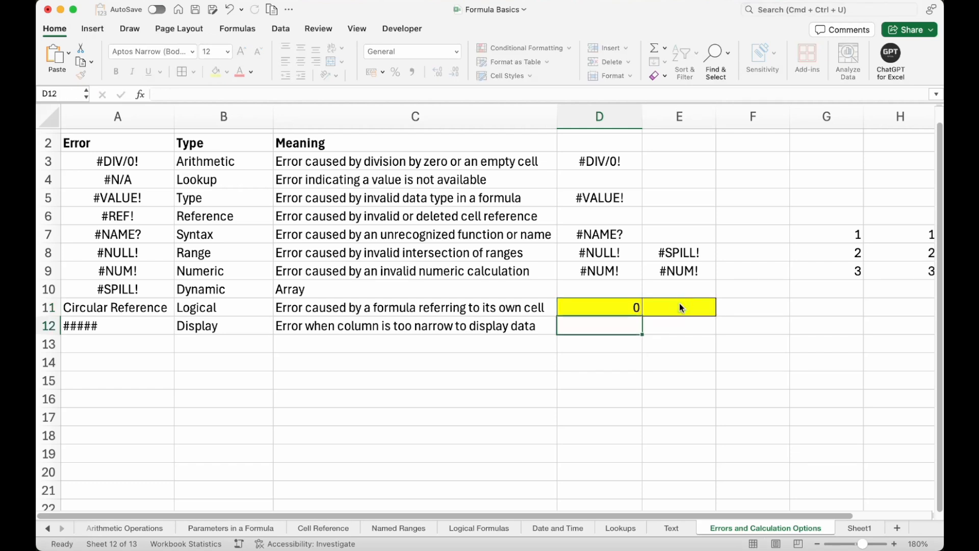
Enter the formula =D11 in cell E11 to create a circular reference, and acknowledge the alert.
left_click(681, 307)
type("=")
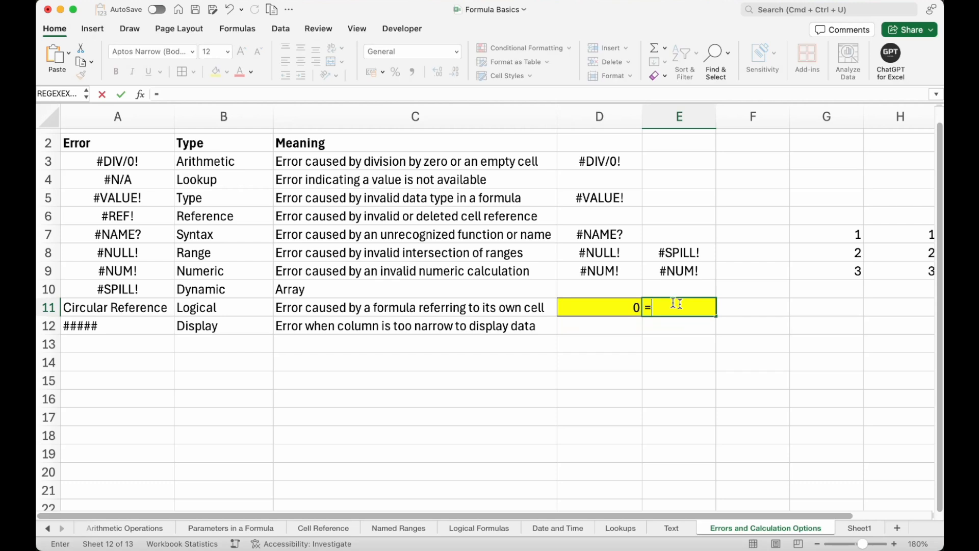
left_click(566, 305)
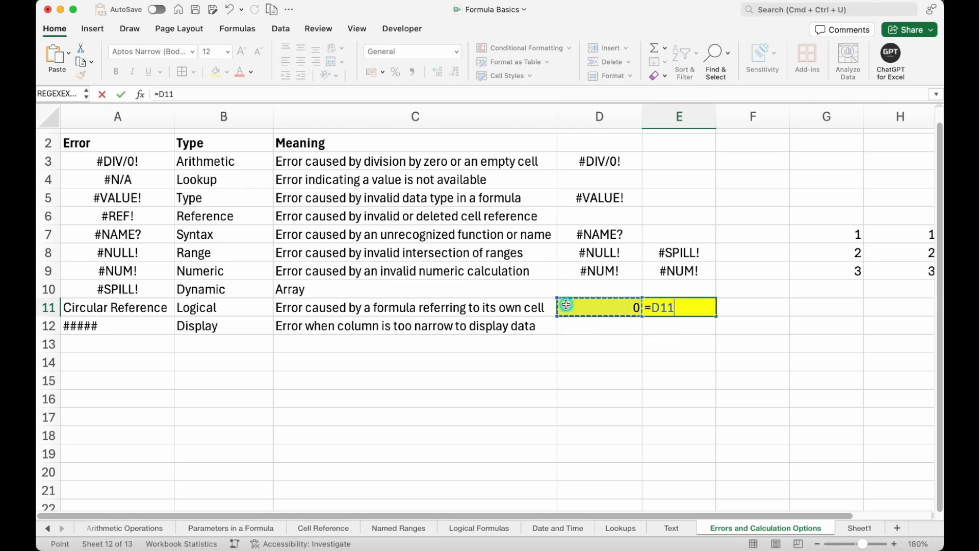
key("Return")
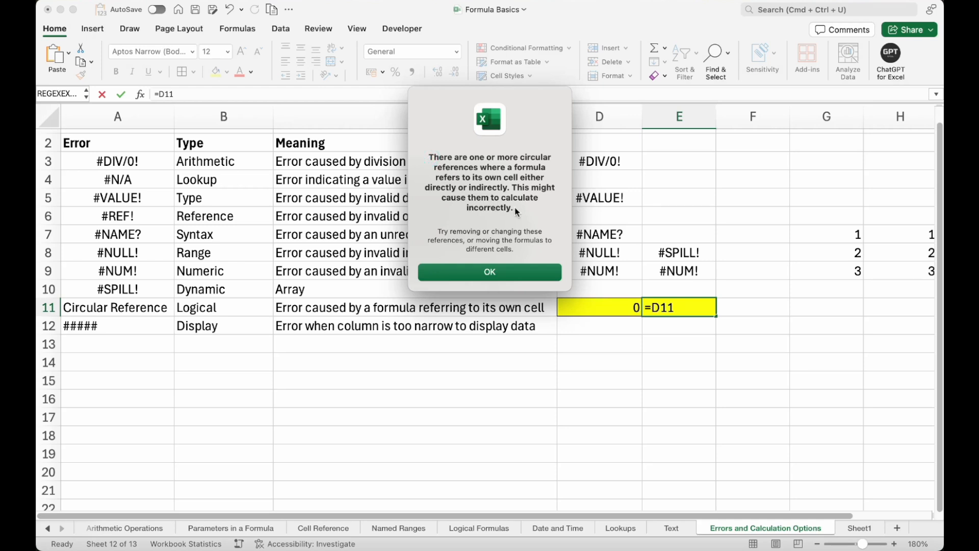
left_click(519, 273)
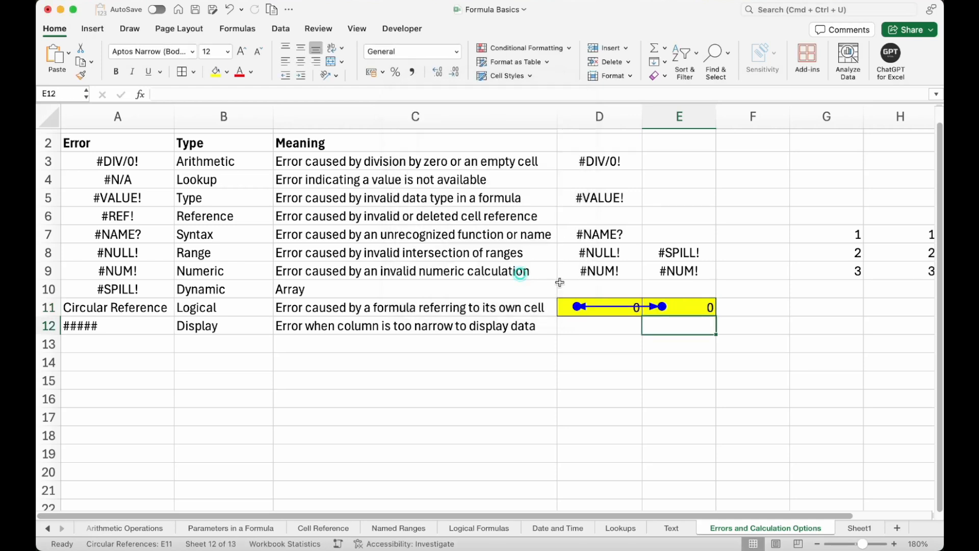
Examine the circular reference cells and the ##### row of the table.
left_click(754, 381)
left_click(679, 308)
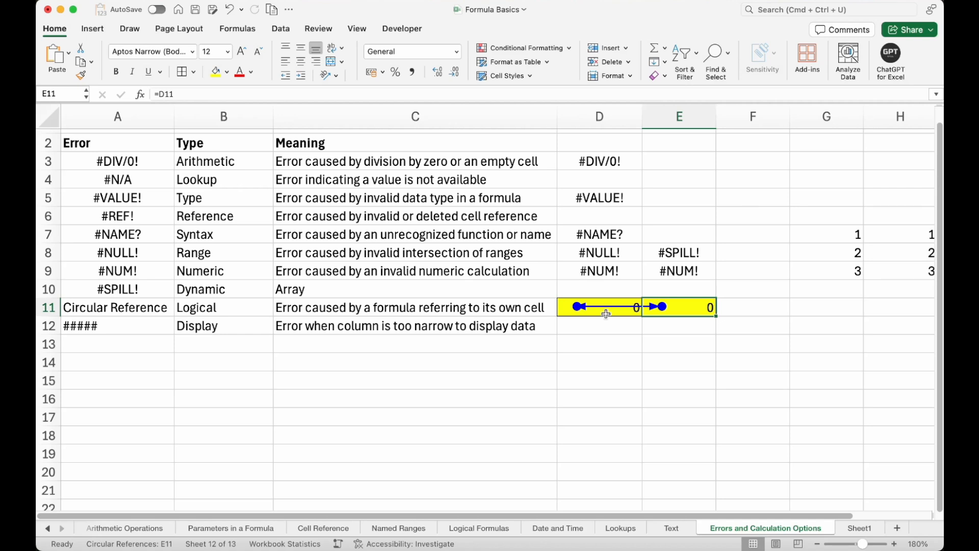
left_click(139, 307)
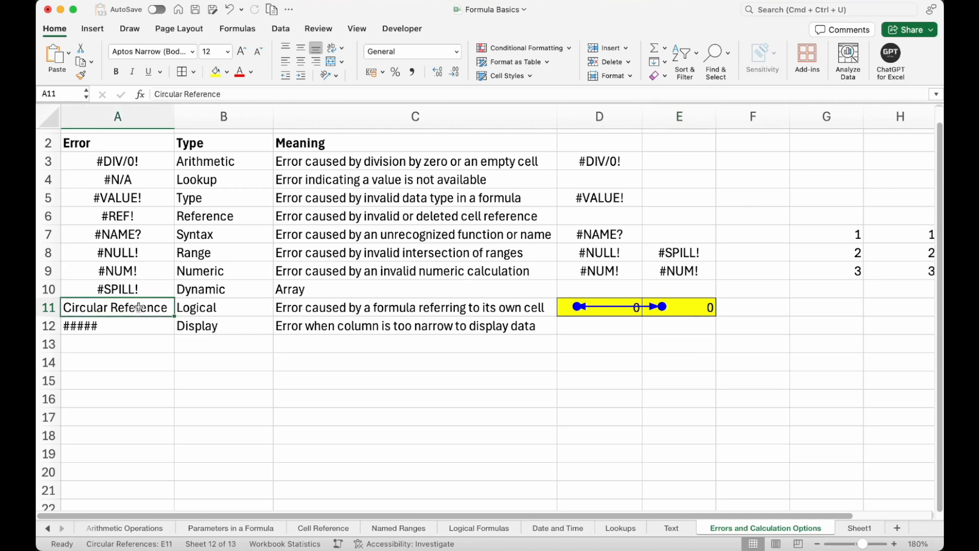
left_click(672, 307)
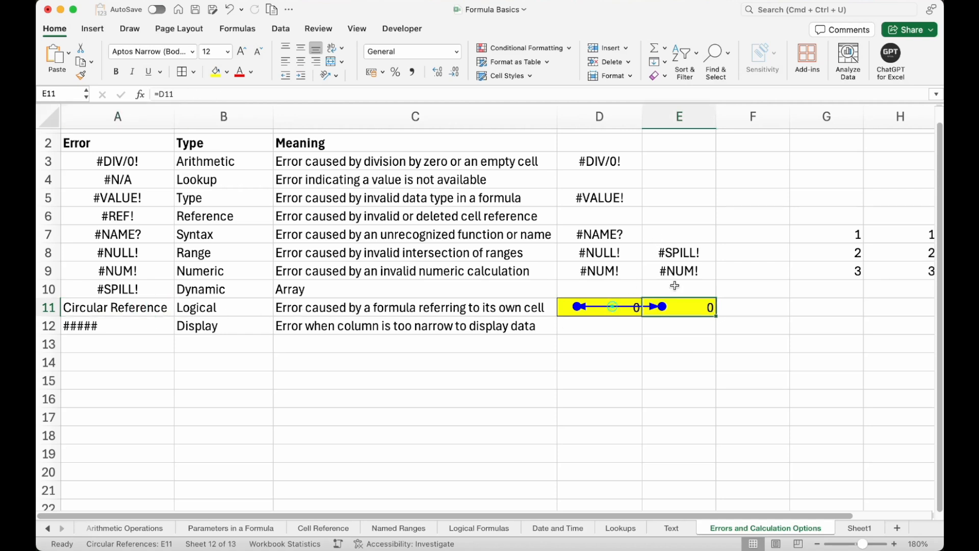
left_click(134, 330)
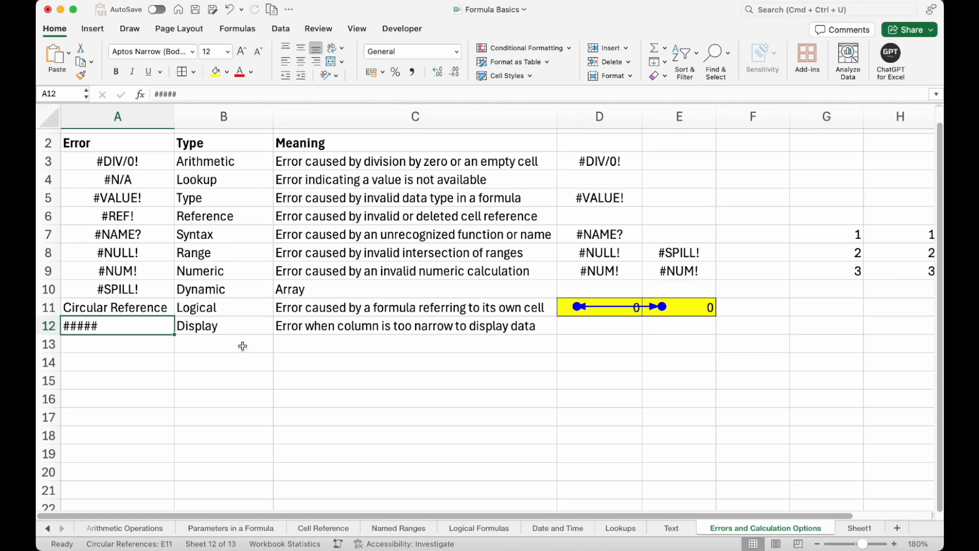
Narrow the Meaning column C so its descriptions are too wide for the column.
left_click_drag(557, 116, 380, 104)
left_click(350, 152)
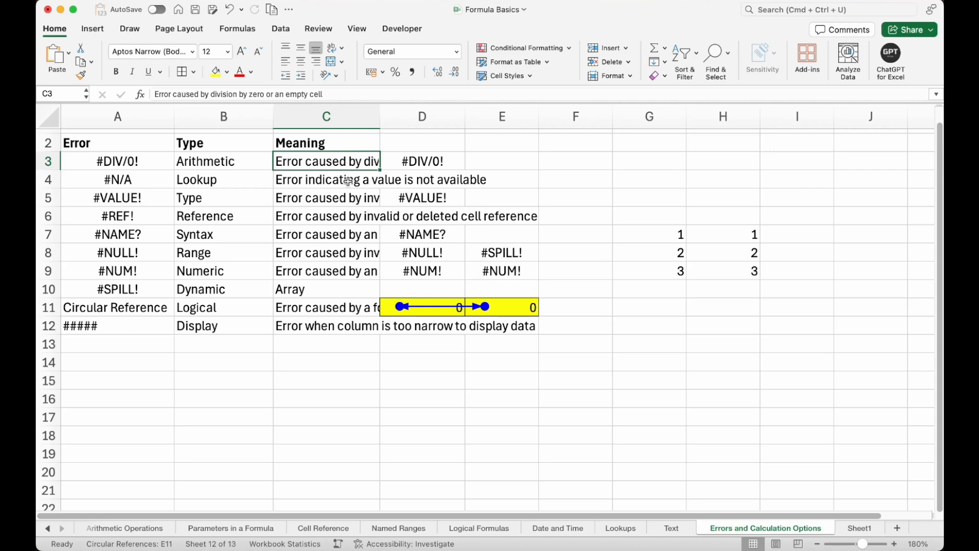
left_click(351, 267)
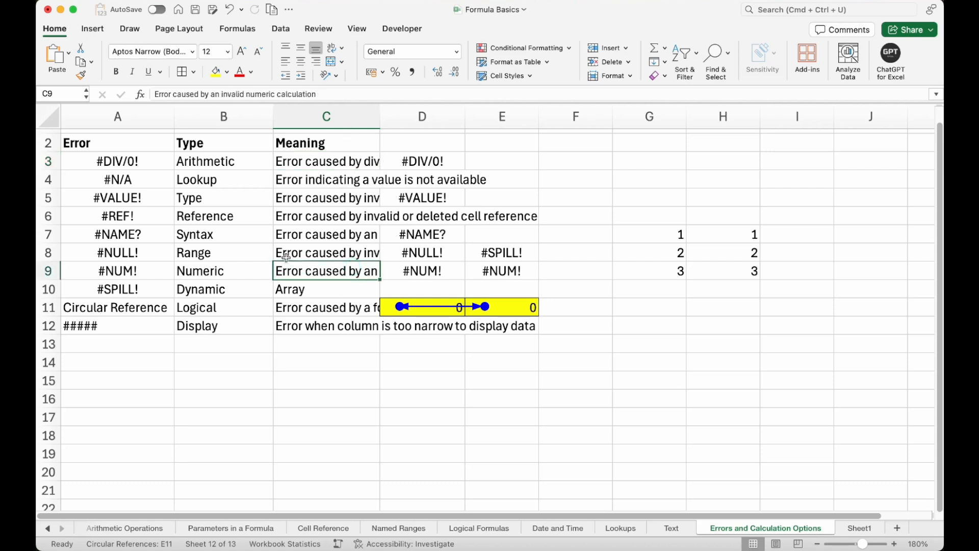
AutoFit the Meaning column C so its full error descriptions fit.
left_click(137, 327)
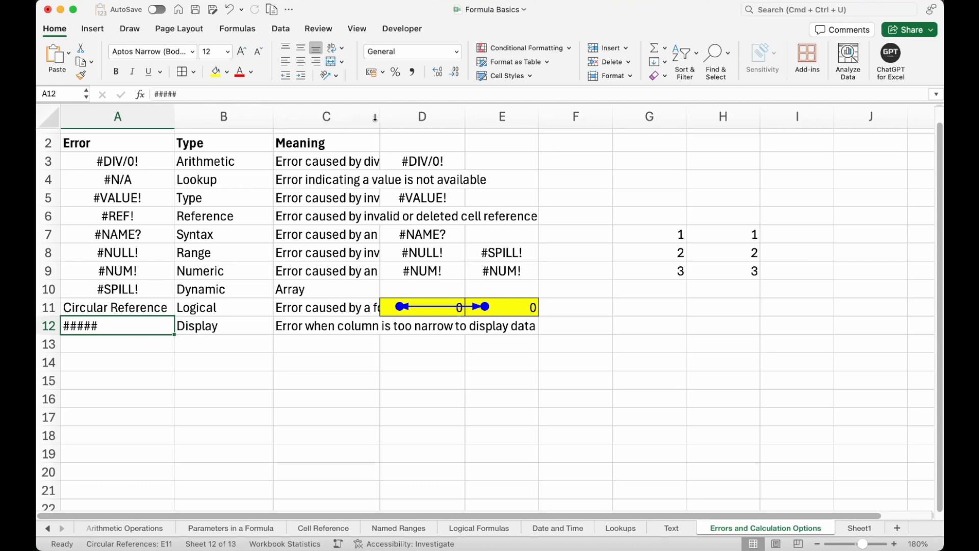
double_click(379, 117)
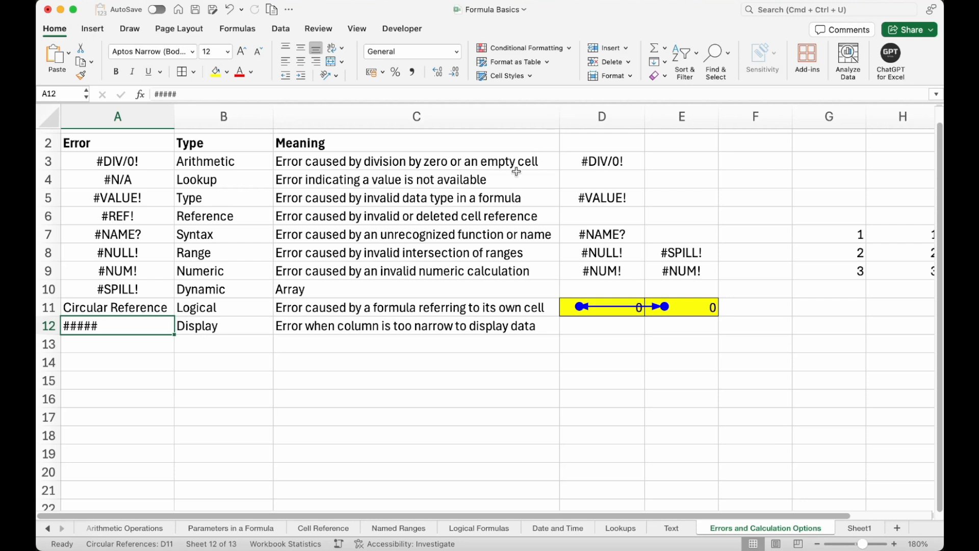
Review the full descriptions in the Meaning column of the error table.
left_click_drag(515, 159, 517, 326)
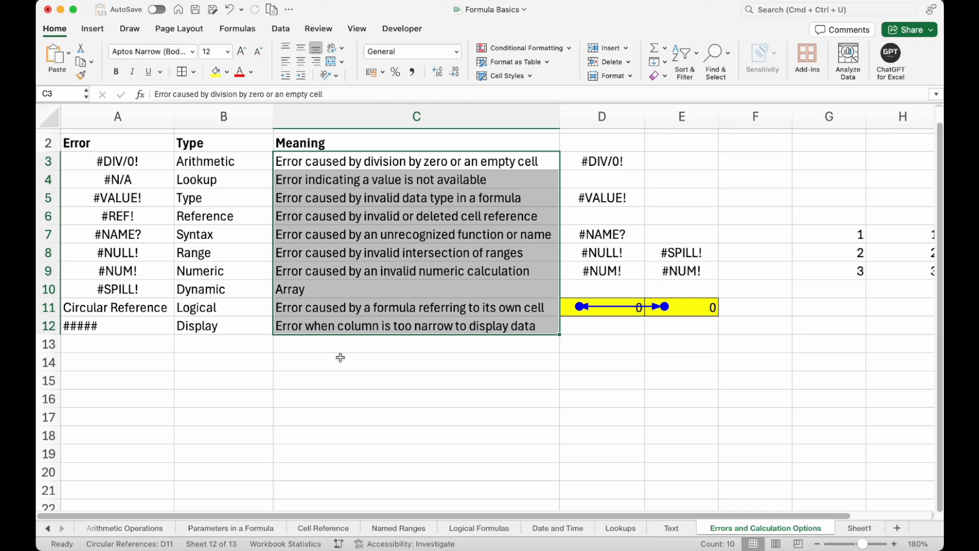
left_click(148, 325)
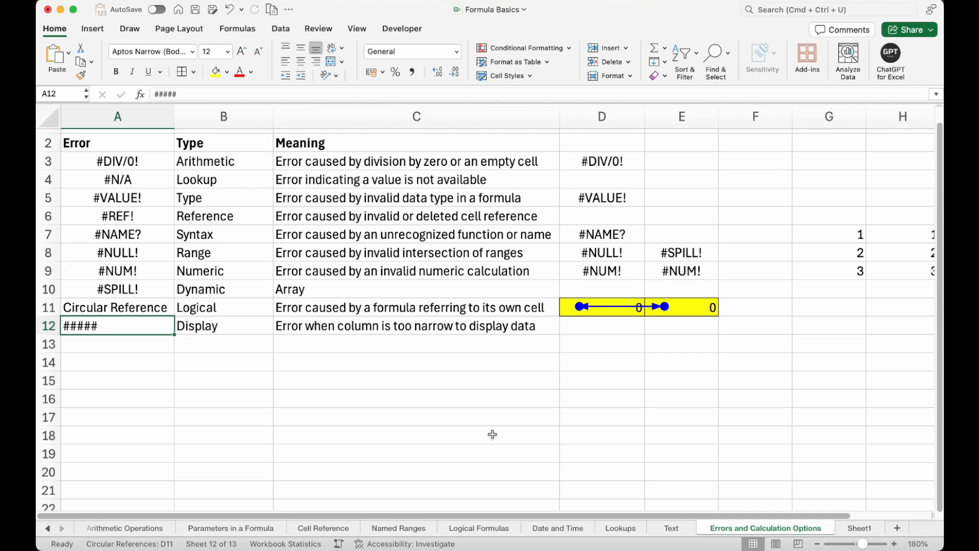
left_click(116, 141)
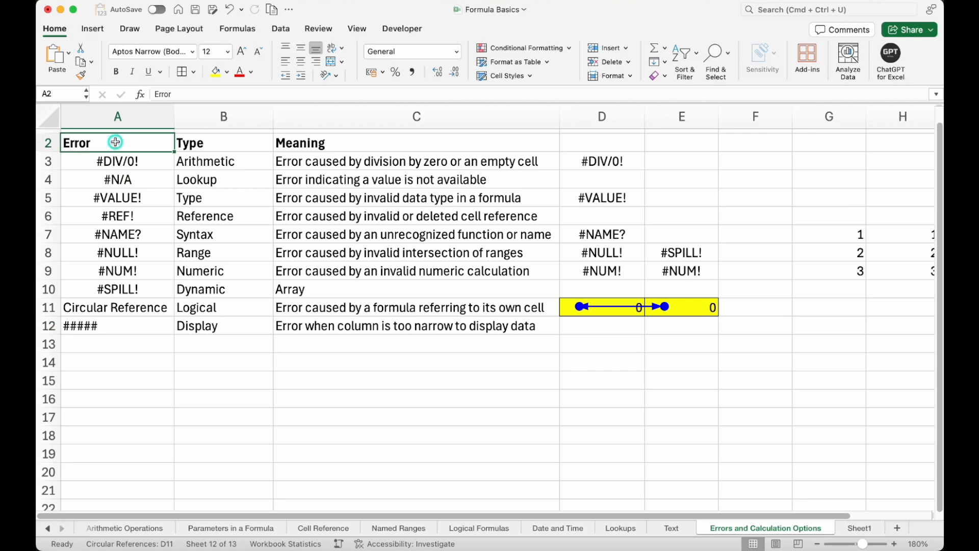
scroll(116, 141, "up", 1)
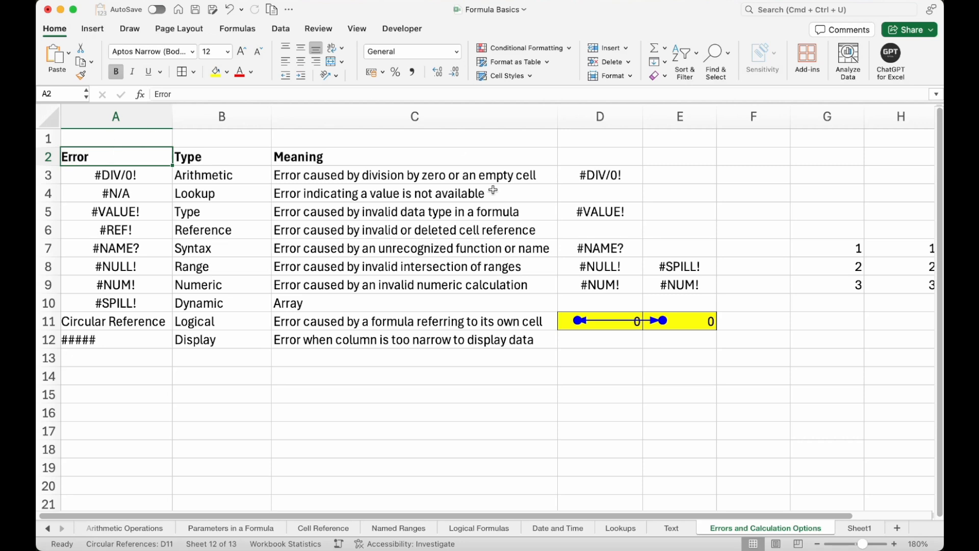
left_click(585, 2)
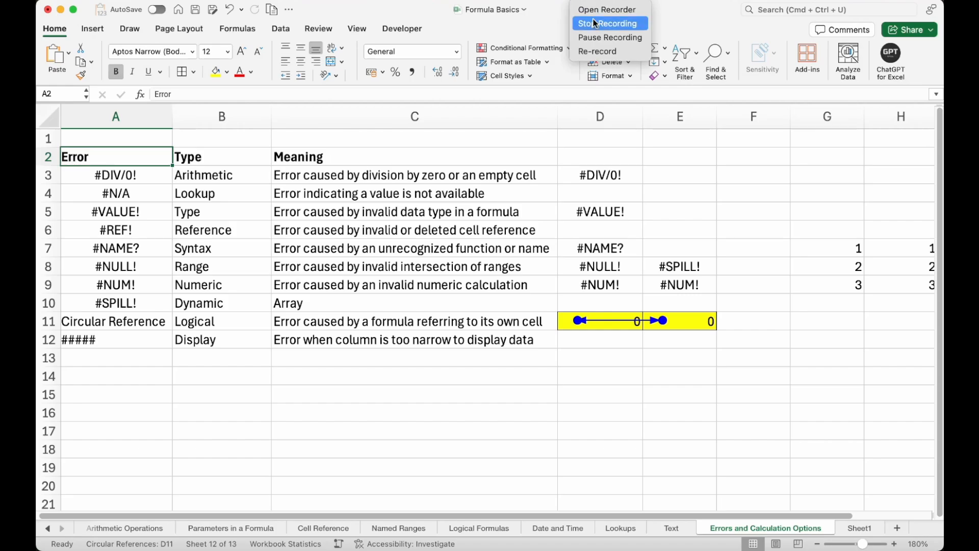